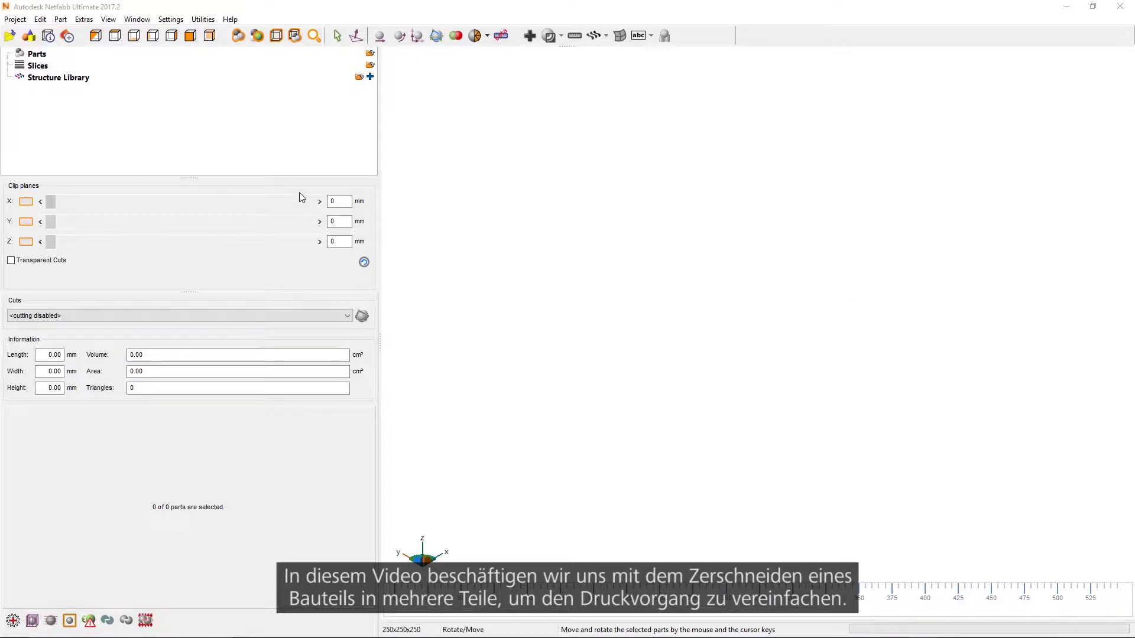
Step: Load 4-Bracket.x_t into the Import CAD File preview
{"action": "left_click", "coordinate": [19, 21]}
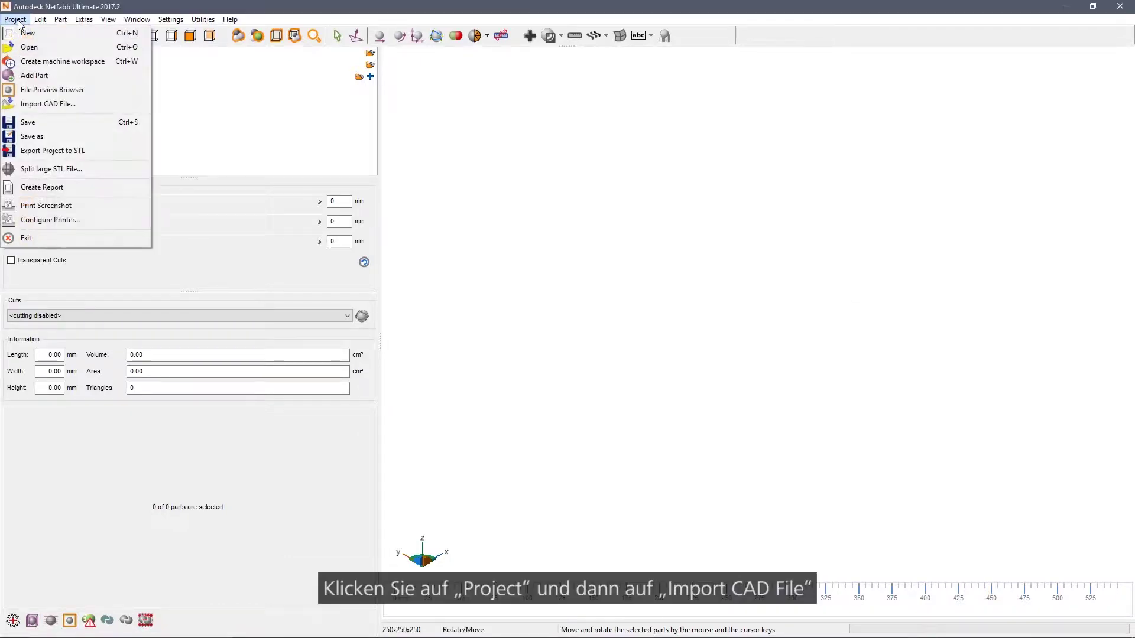
{"action": "left_click", "coordinate": [39, 103]}
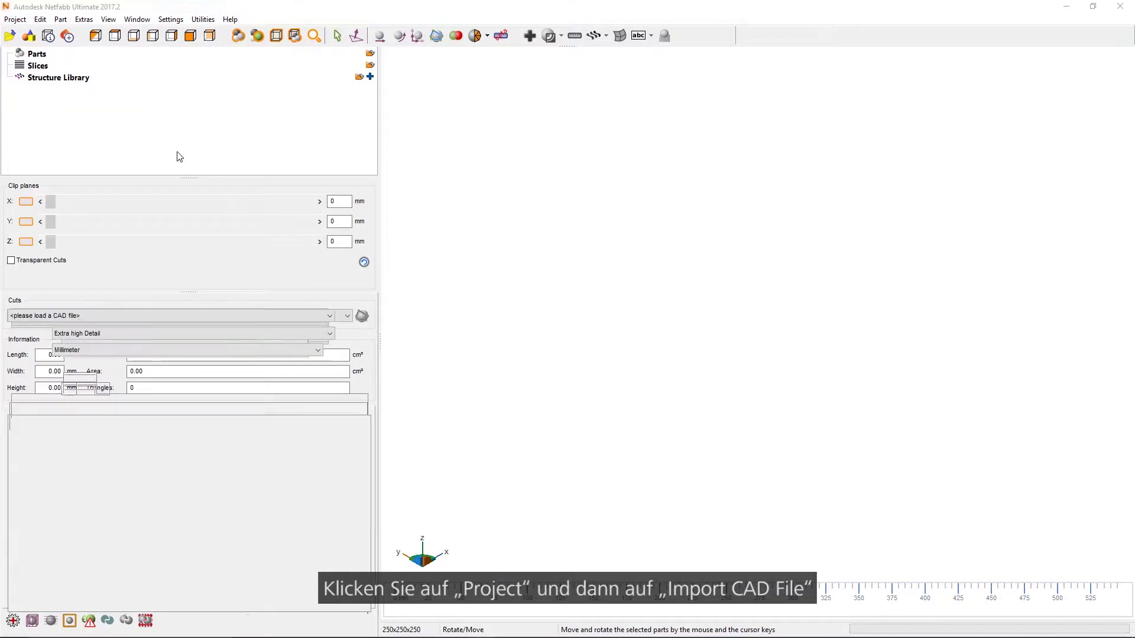
{"action": "left_click", "coordinate": [353, 316]}
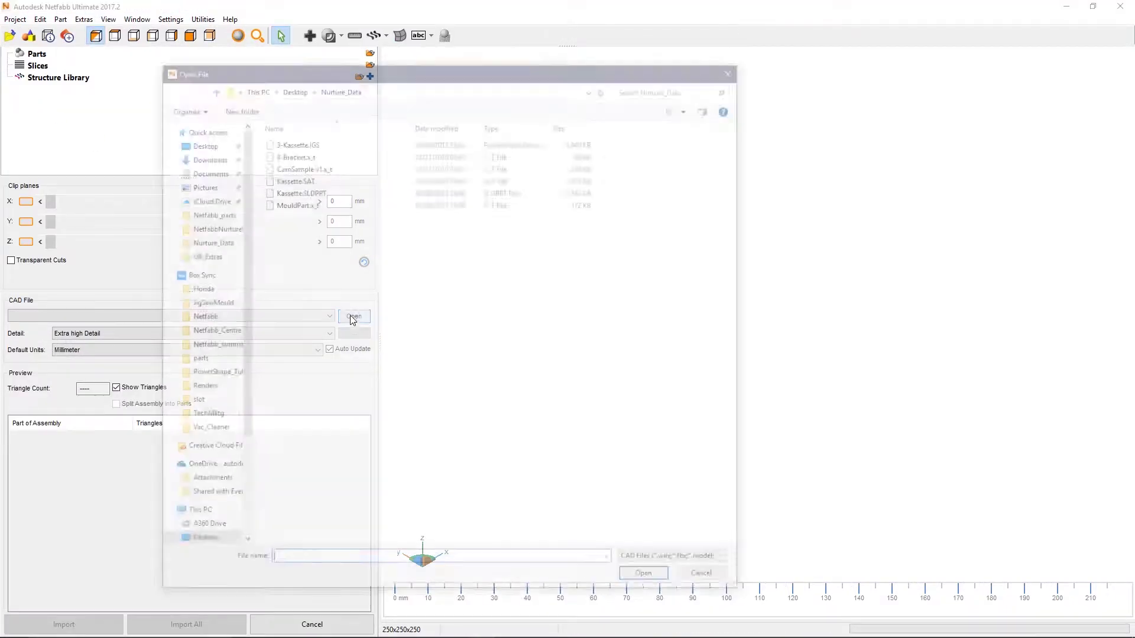
{"action": "left_click", "coordinate": [292, 155]}
{"action": "left_click", "coordinate": [650, 579]}
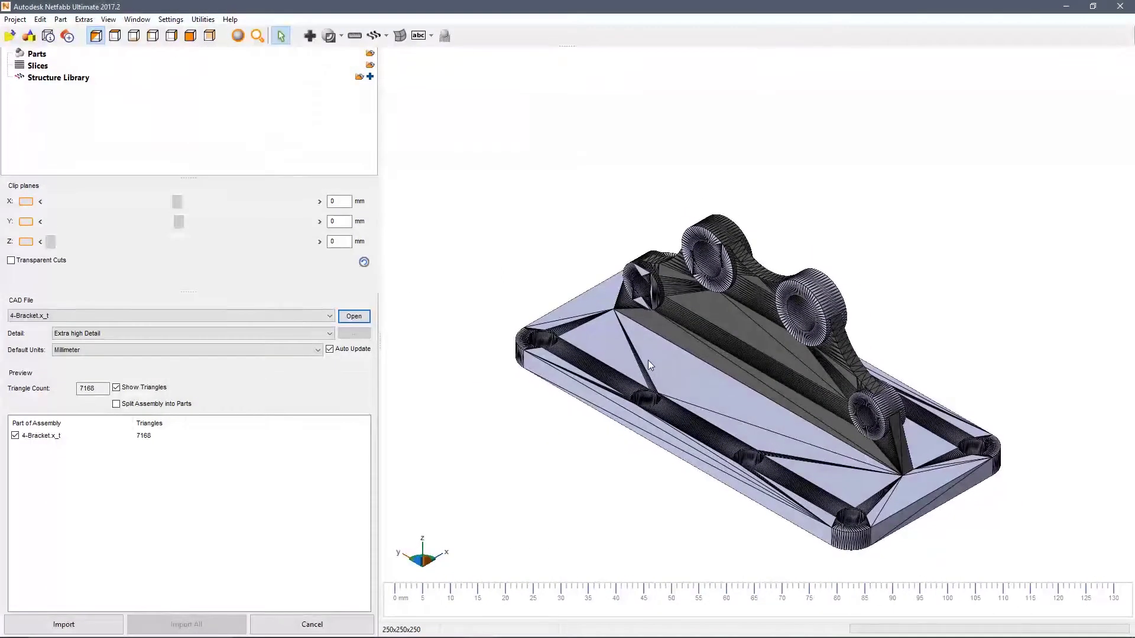
Step: Import the bracket and set the clip planes to Y −1.5 mm and Z 4.5 mm
{"action": "left_click", "coordinate": [106, 625]}
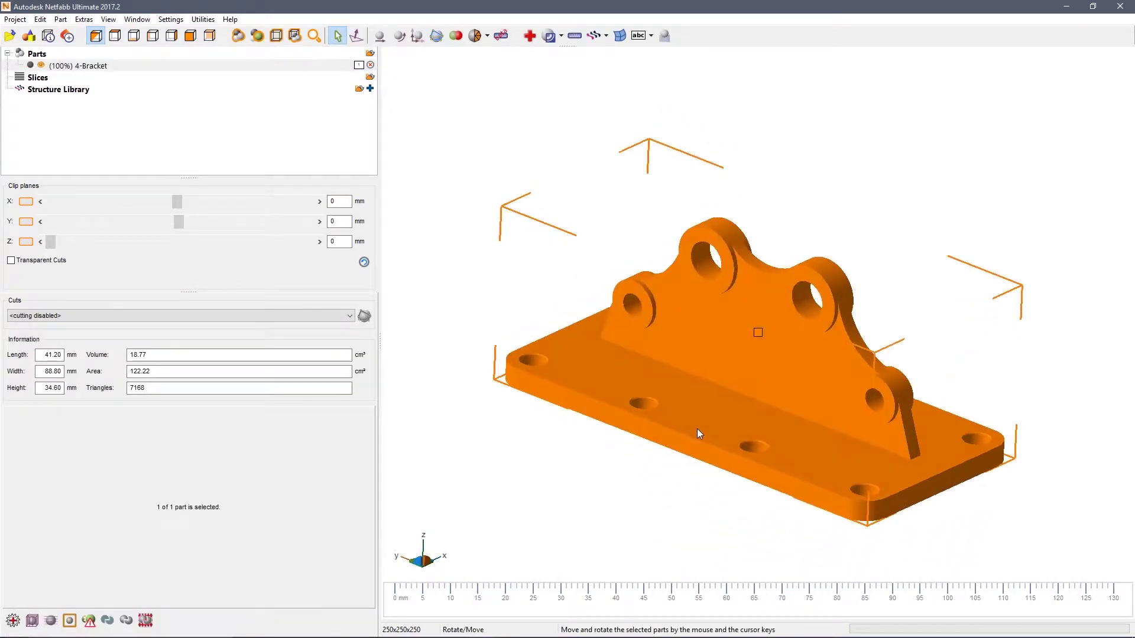
{"action": "left_click_drag", "start_coordinate": [54, 247], "coordinate": [89, 248]}
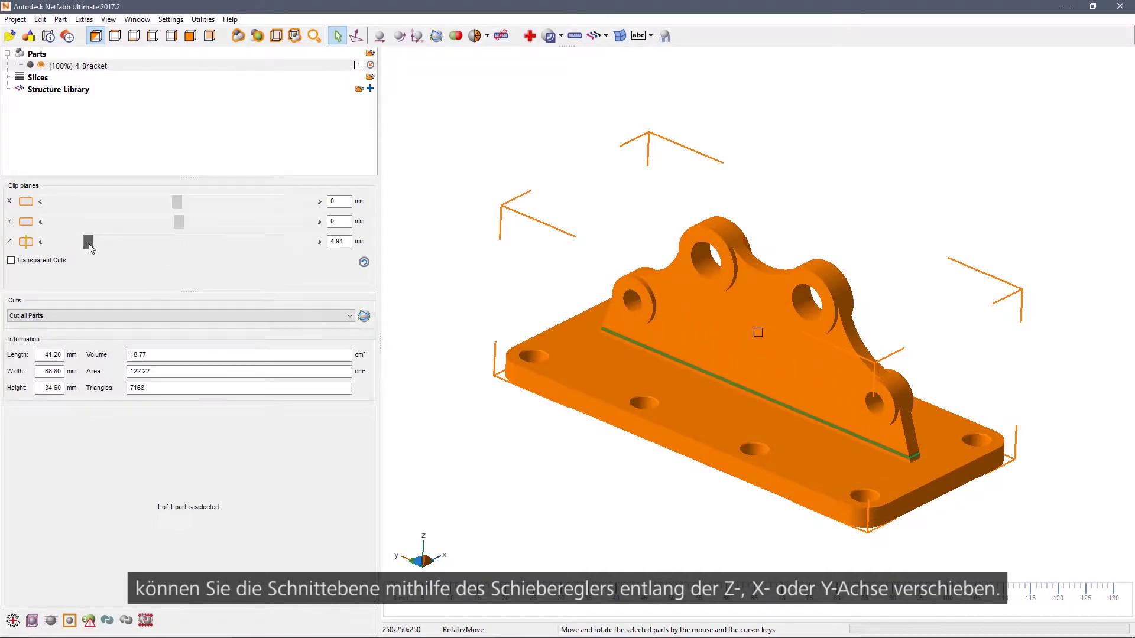
{"action": "mouse_move", "coordinate": [179, 222]}
{"action": "left_mouse_down"}
{"action": "mouse_move", "coordinate": [137, 226]}
{"action": "mouse_move", "coordinate": [176, 223]}
{"action": "left_mouse_up"}
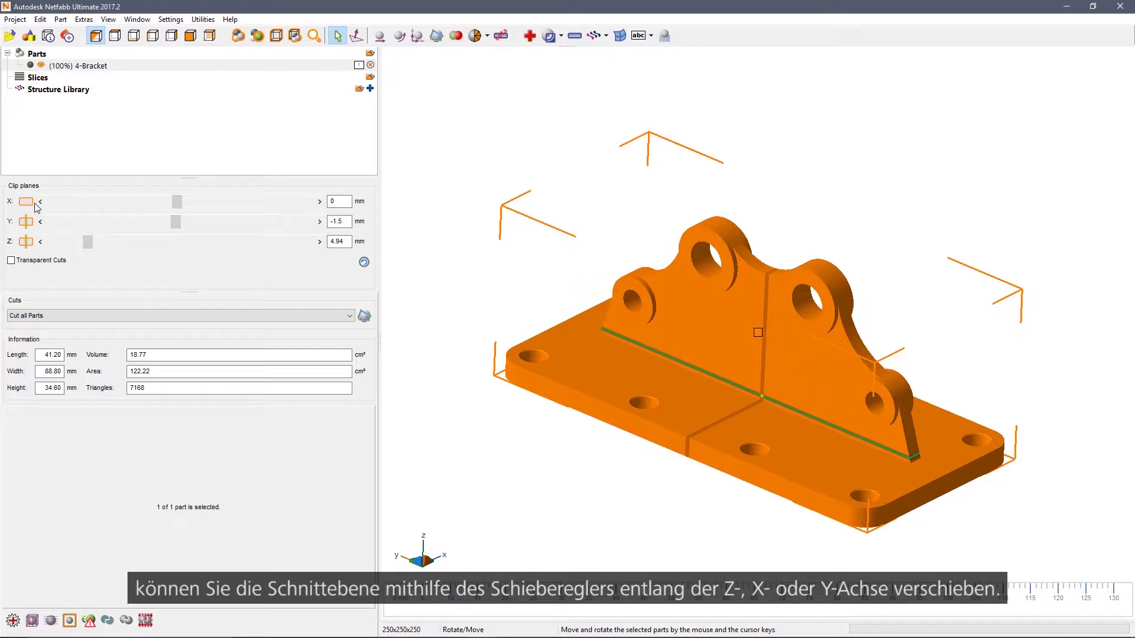
{"action": "left_click_drag", "start_coordinate": [89, 245], "coordinate": [85, 245]}
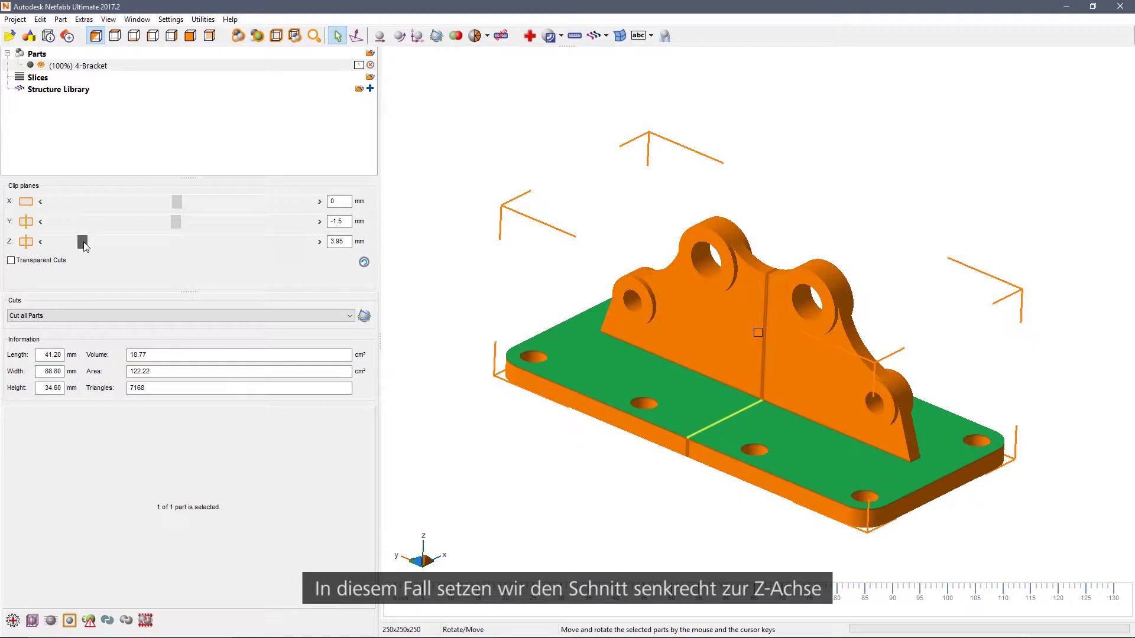
{"action": "double_click", "coordinate": [343, 241]}
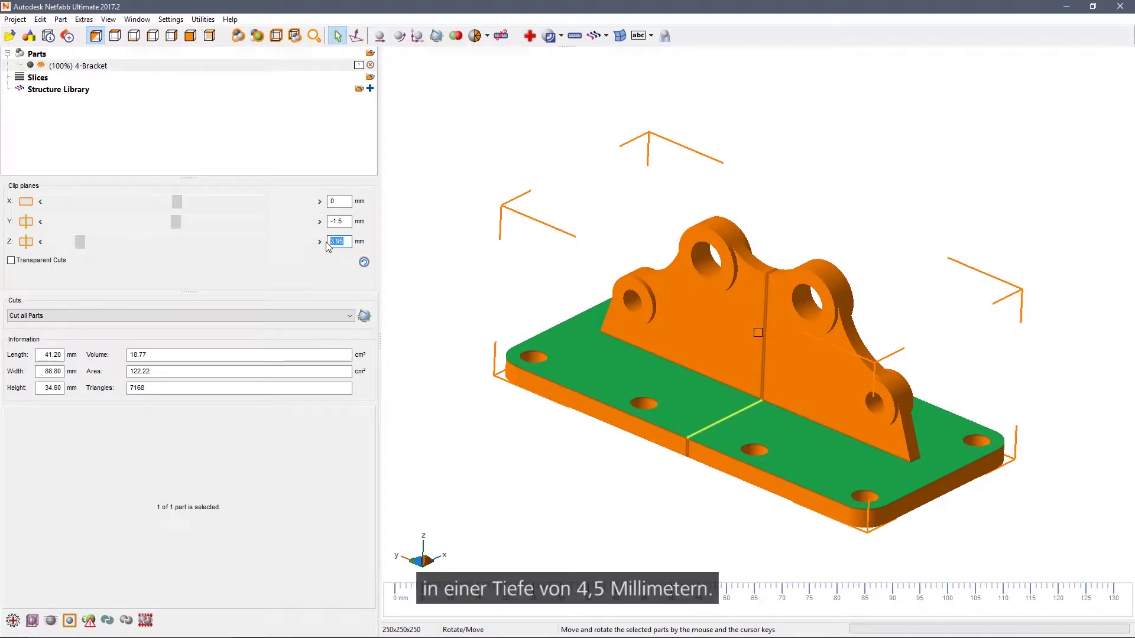
{"action": "type", "text": "4.5"}
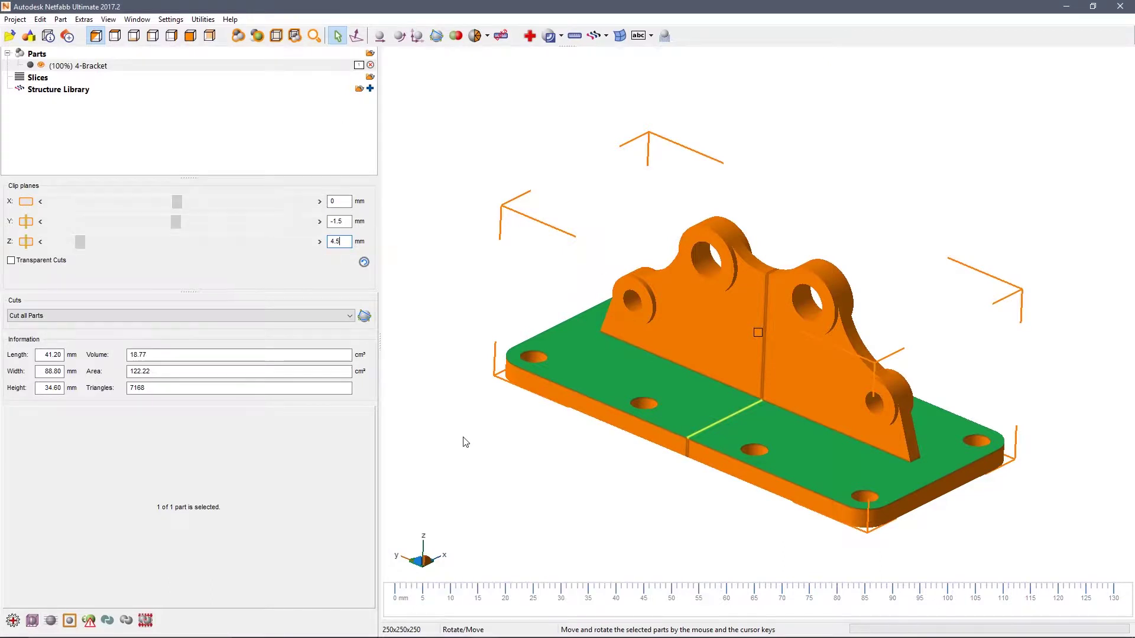
Step: Cut the bracket in Z at 4.5 mm, then inspect the base plate and upright pieces
{"action": "left_click", "coordinate": [365, 317]}
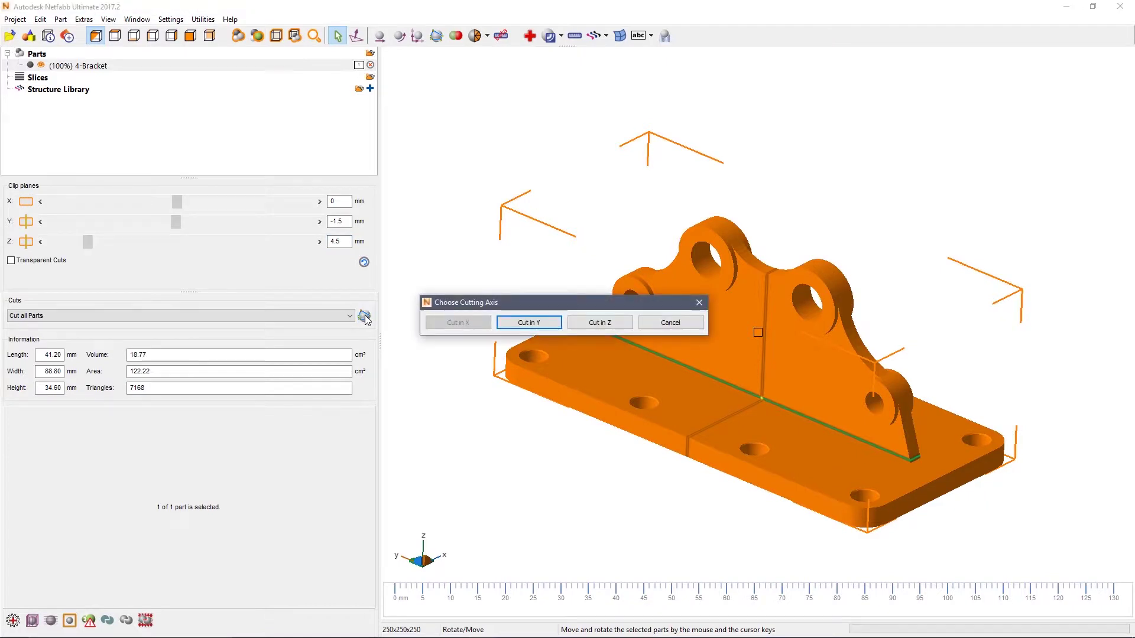
{"action": "left_click", "coordinate": [609, 325]}
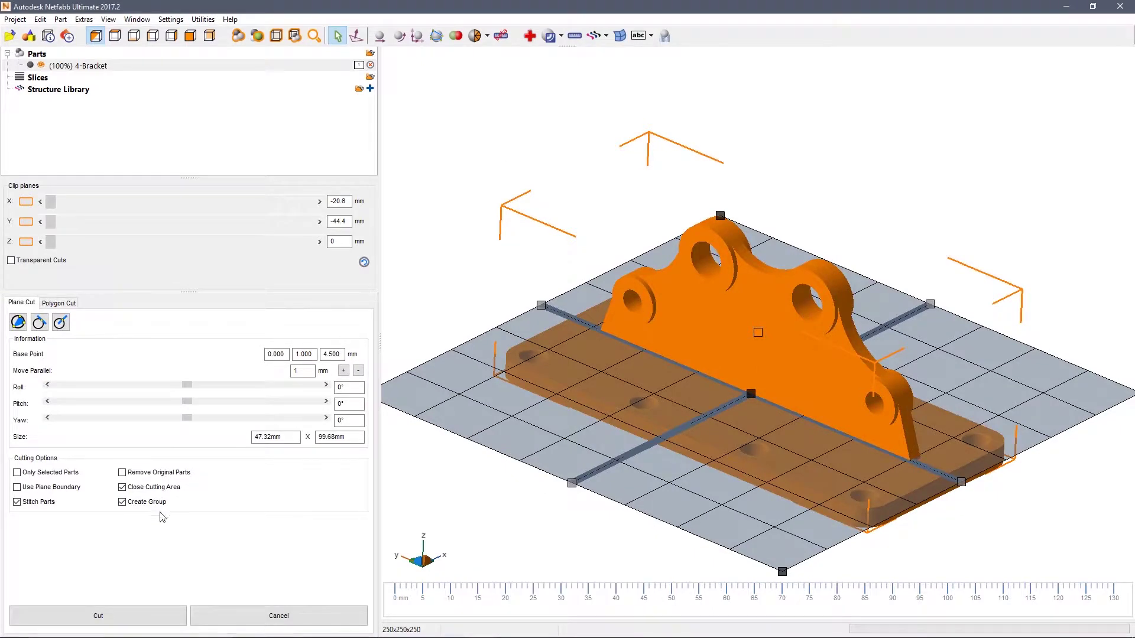
{"action": "left_click", "coordinate": [141, 618]}
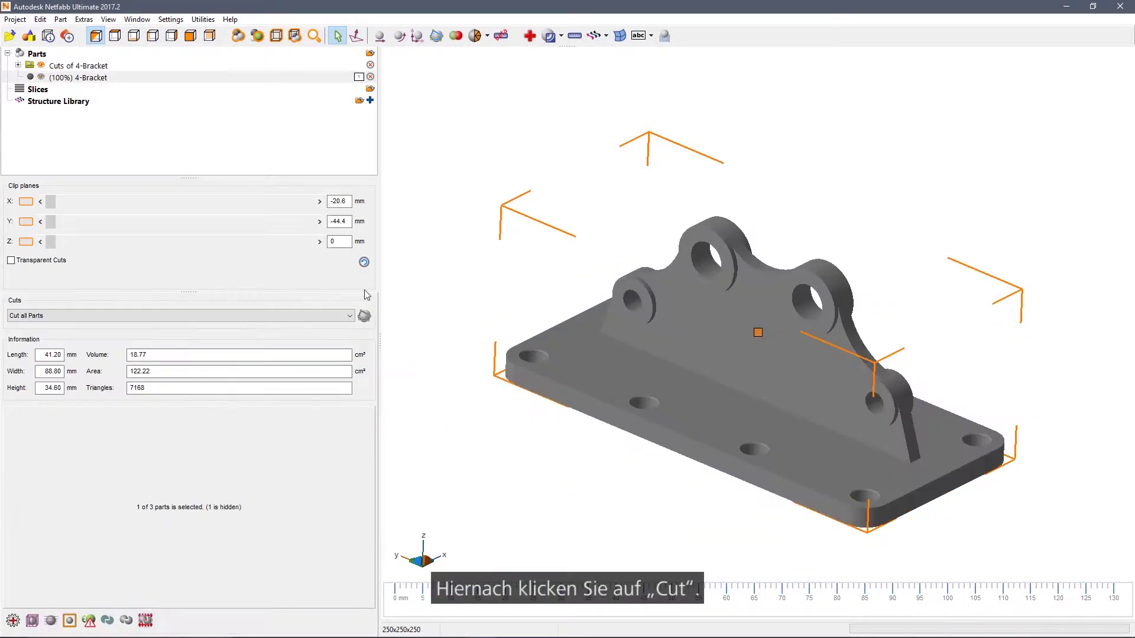
{"action": "left_click", "coordinate": [616, 388]}
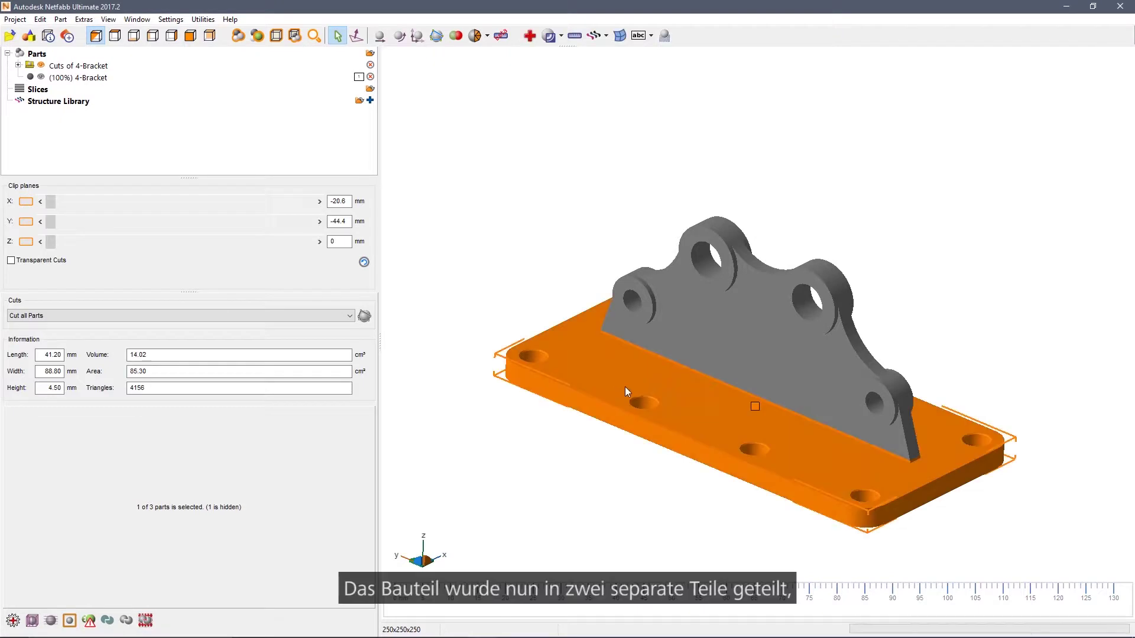
{"action": "left_click", "coordinate": [713, 297]}
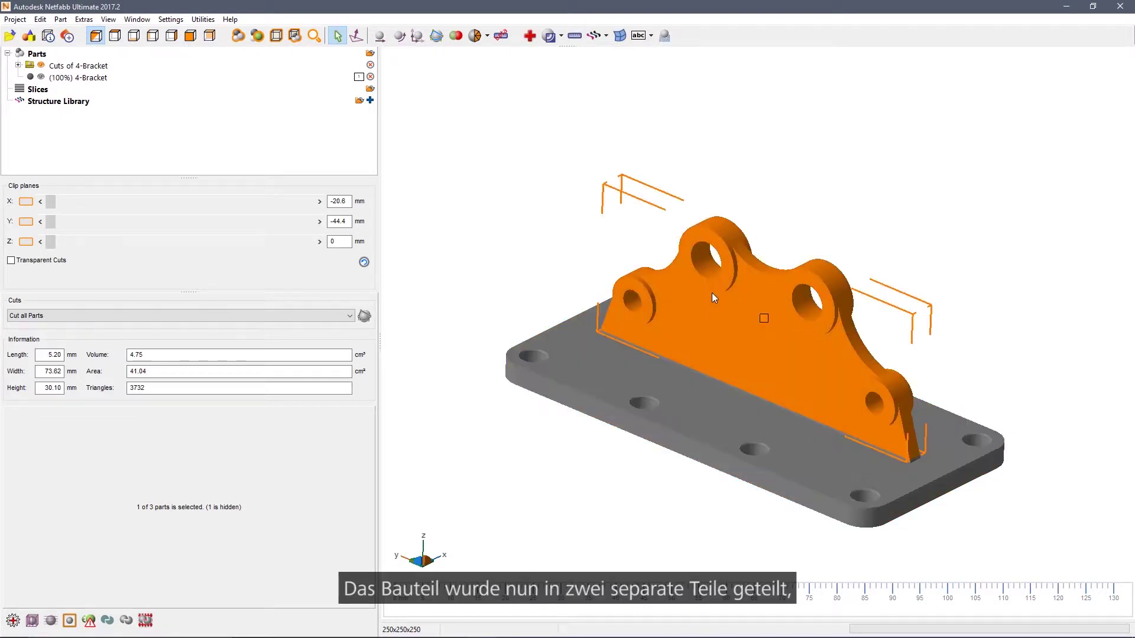
{"action": "left_click", "coordinate": [675, 398]}
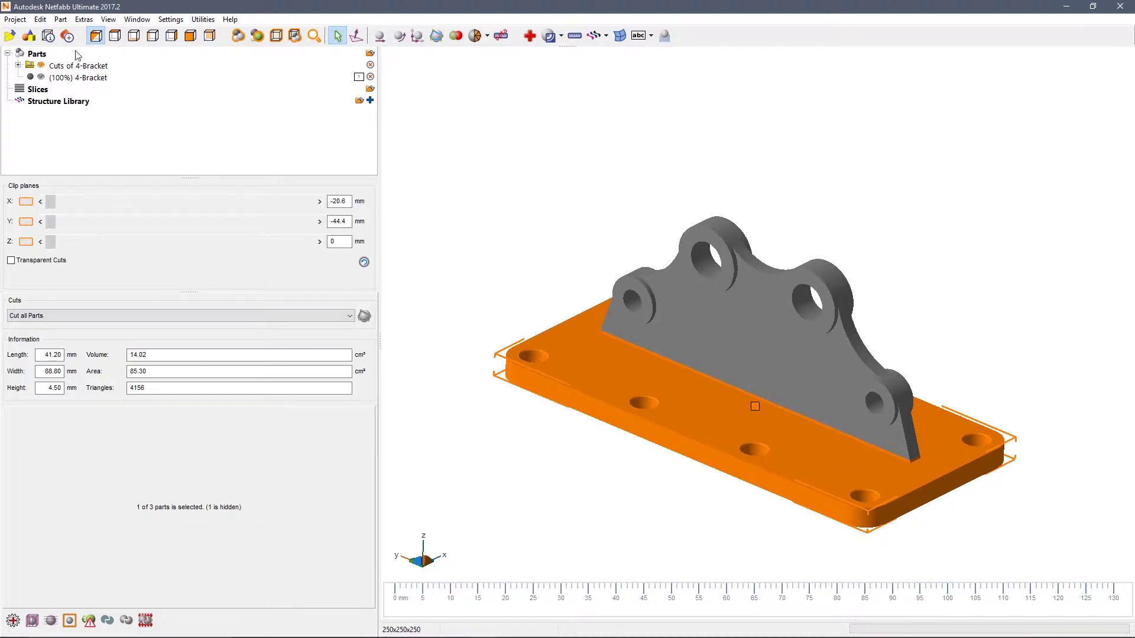
Step: Undo the plane cut and start a free cut polygon with five corners around the upright
{"action": "left_click", "coordinate": [40, 20]}
{"action": "left_click", "coordinate": [72, 33]}
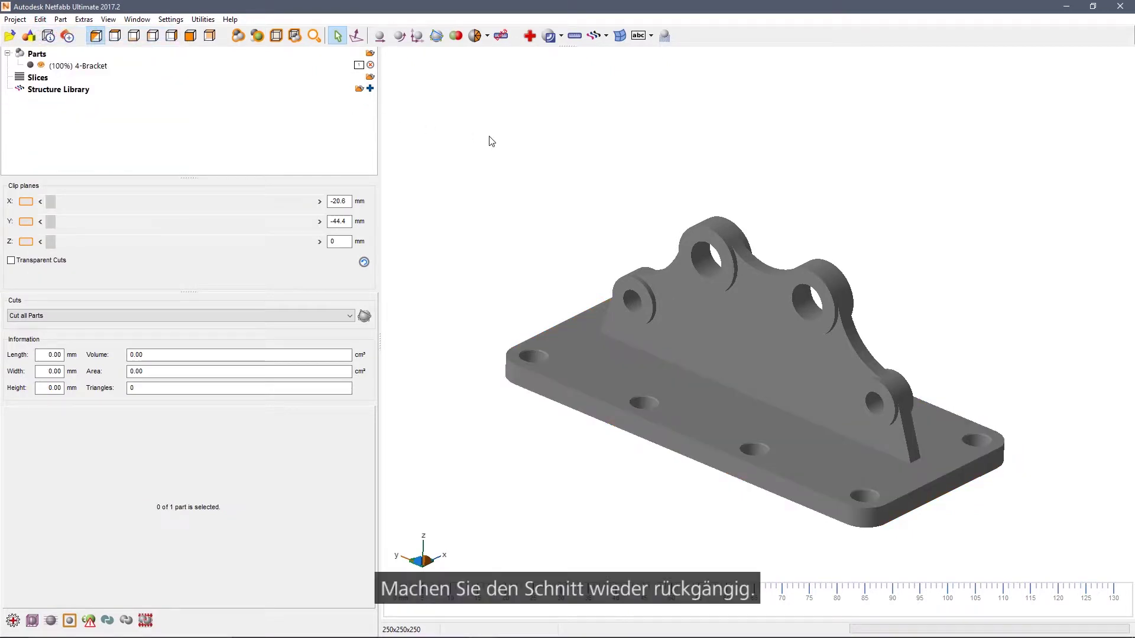
{"action": "left_click", "coordinate": [438, 37]}
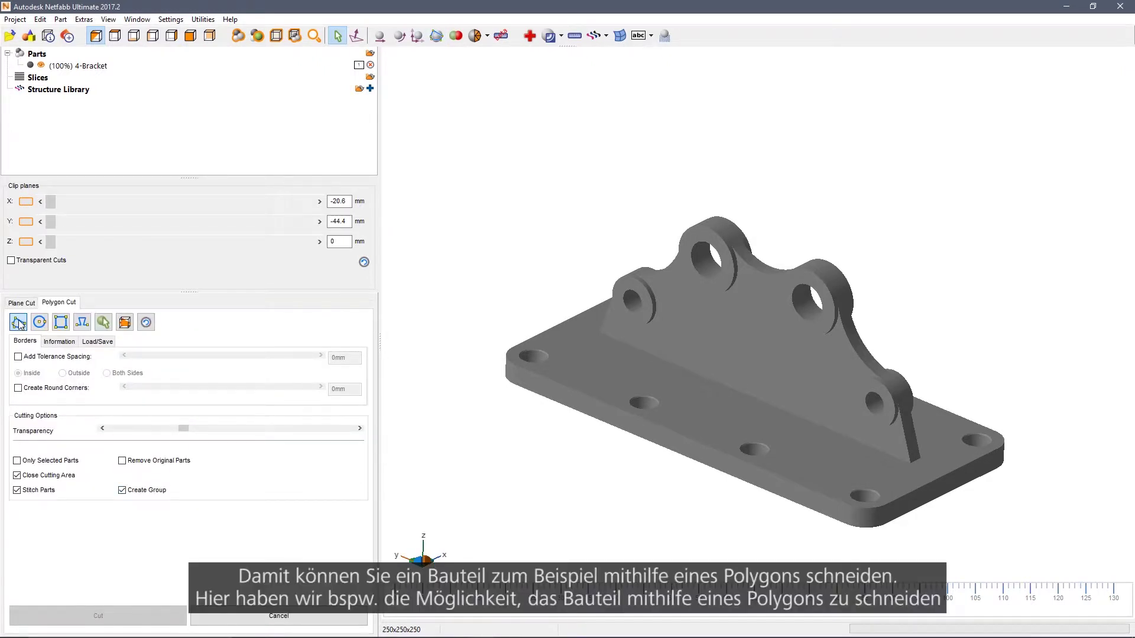
{"action": "left_click", "coordinate": [587, 164]}
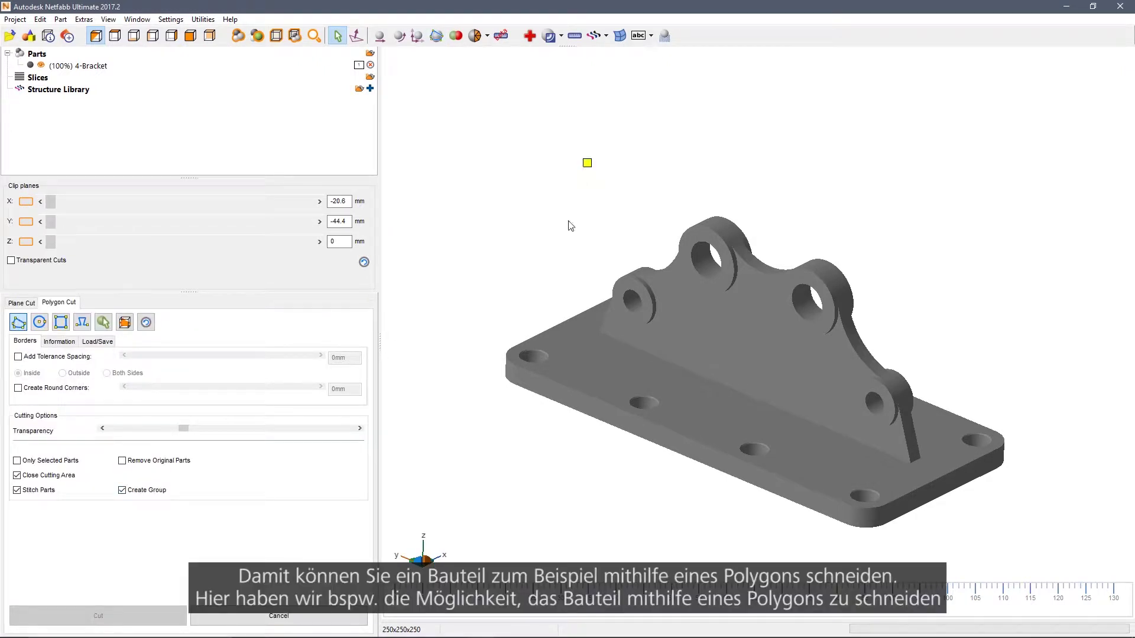
{"action": "left_click", "coordinate": [549, 265]}
{"action": "left_click", "coordinate": [685, 388]}
{"action": "left_click", "coordinate": [746, 337]}
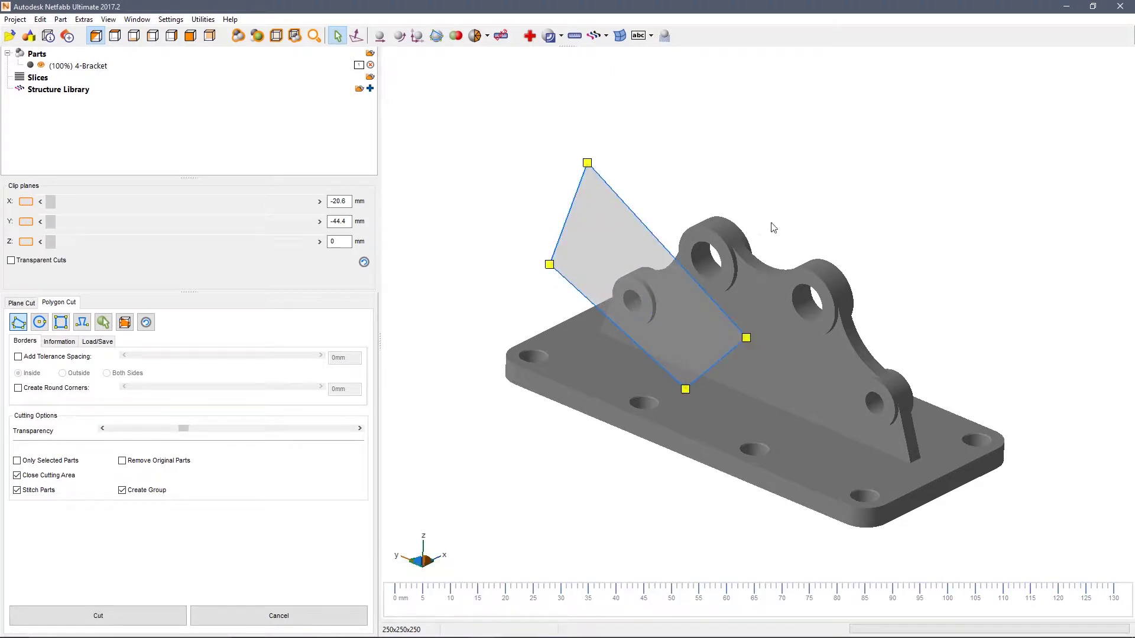
{"action": "left_click", "coordinate": [774, 173]}
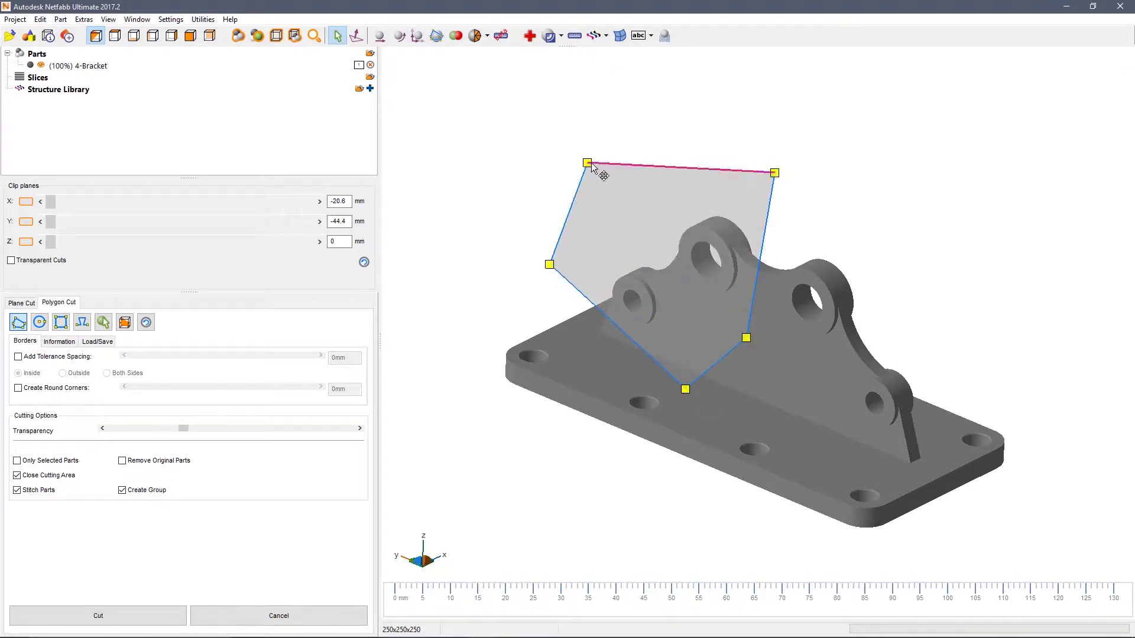
Step: Reshape the polygon's left corners and add a raised sixth corner on its top edge
{"action": "left_click_drag", "start_coordinate": [592, 165], "coordinate": [614, 205]}
{"action": "left_click_drag", "start_coordinate": [548, 267], "coordinate": [519, 302]}
{"action": "left_click", "coordinate": [685, 185]}
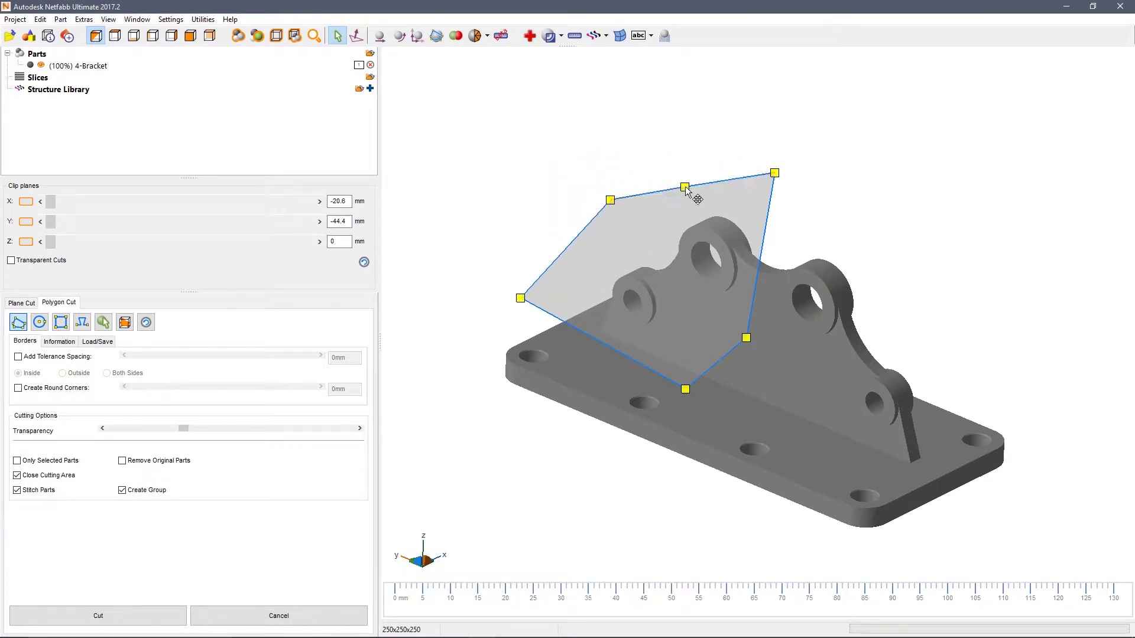
{"action": "left_click_drag", "start_coordinate": [686, 185], "coordinate": [688, 230]}
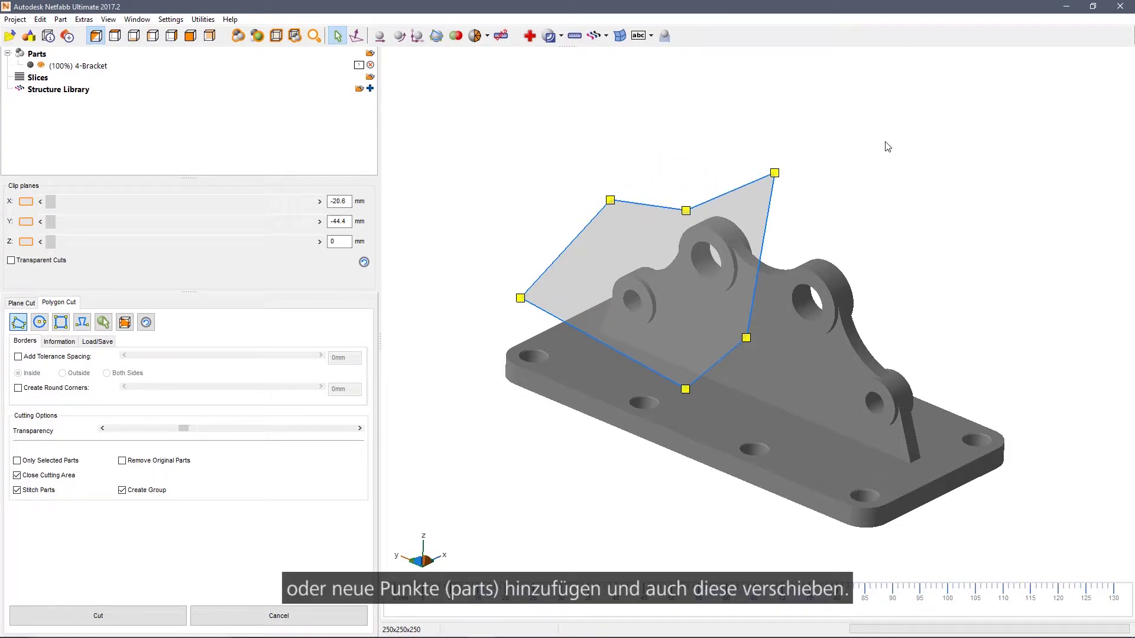
{"action": "right_click_drag", "start_coordinate": [887, 149], "coordinate": [865, 187]}
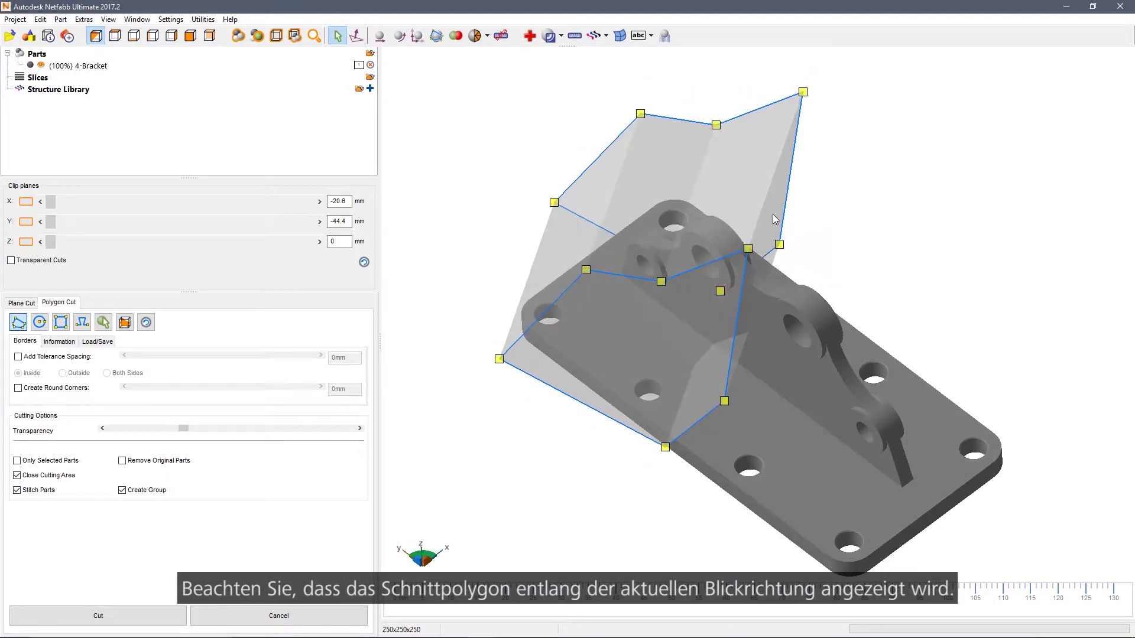
Step: Apply the polygon cut and inspect the upper and base pieces from a low front angle
{"action": "left_click", "coordinate": [153, 615]}
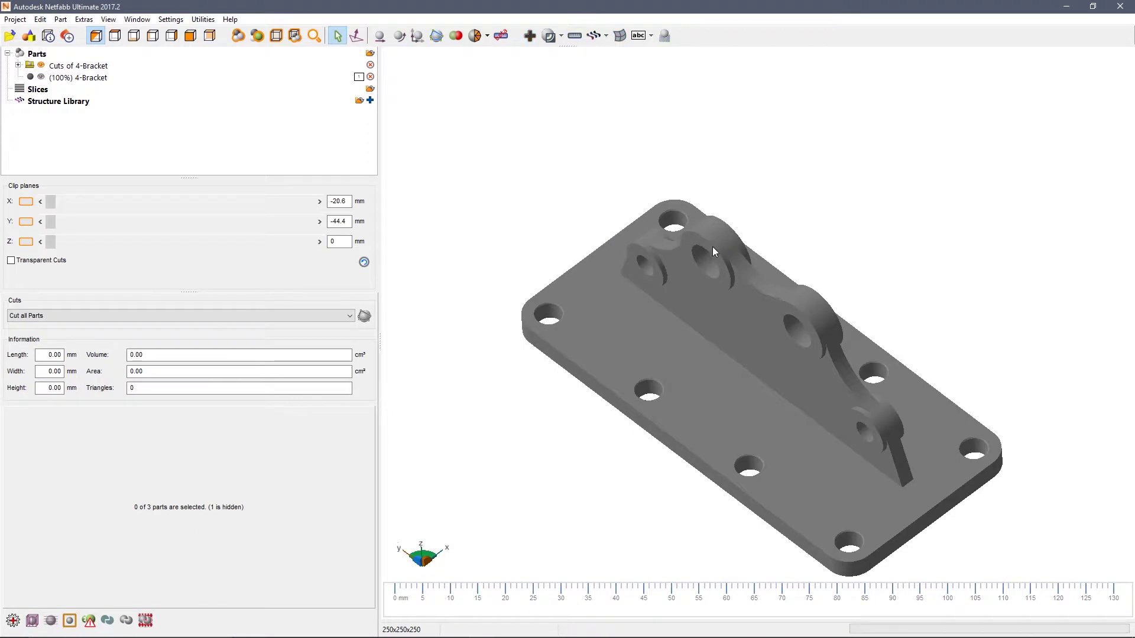
{"action": "left_click", "coordinate": [693, 283]}
{"action": "left_click", "coordinate": [640, 337]}
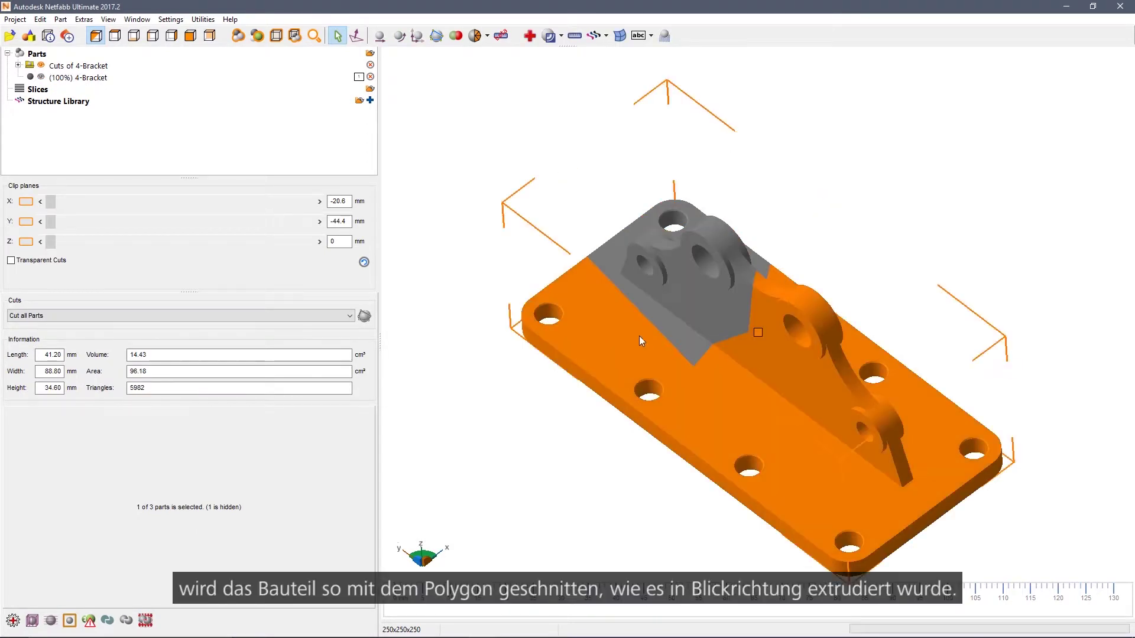
{"action": "right_click_drag", "start_coordinate": [789, 345], "coordinate": [872, 183]}
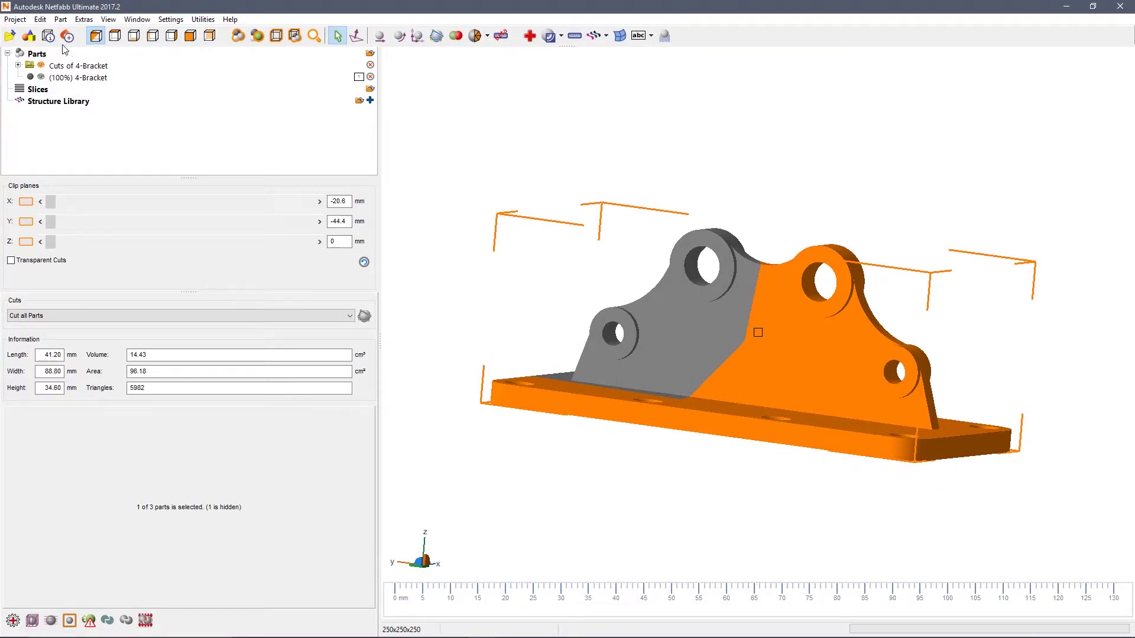
{"action": "left_click", "coordinate": [43, 20]}
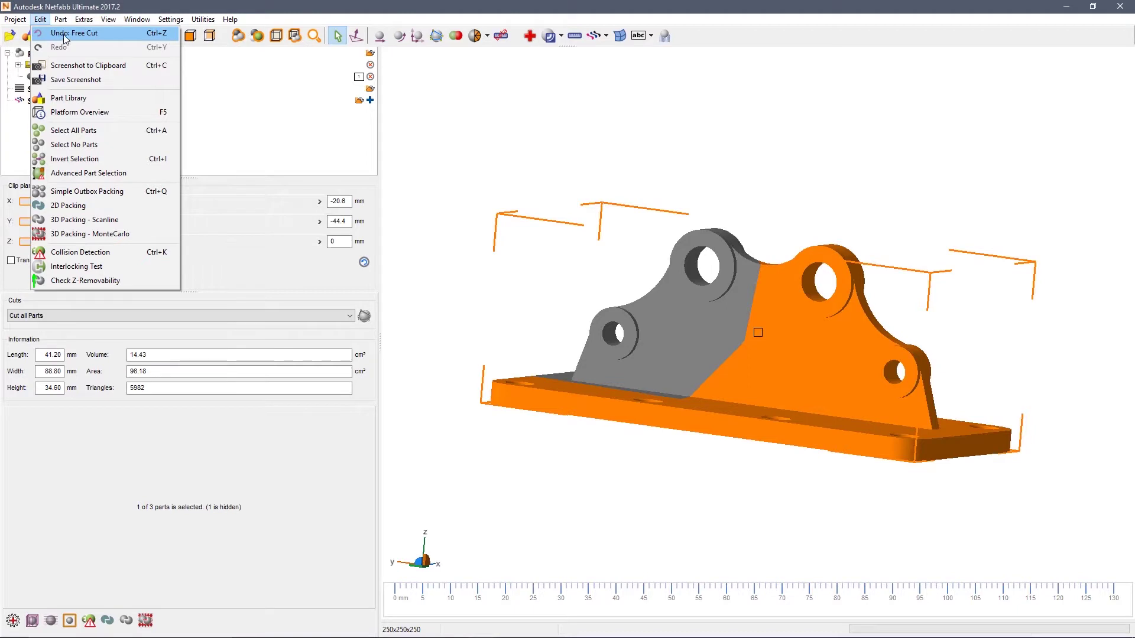
Step: Undo the free cut and view the bracket straight from the side
{"action": "left_click", "coordinate": [56, 26]}
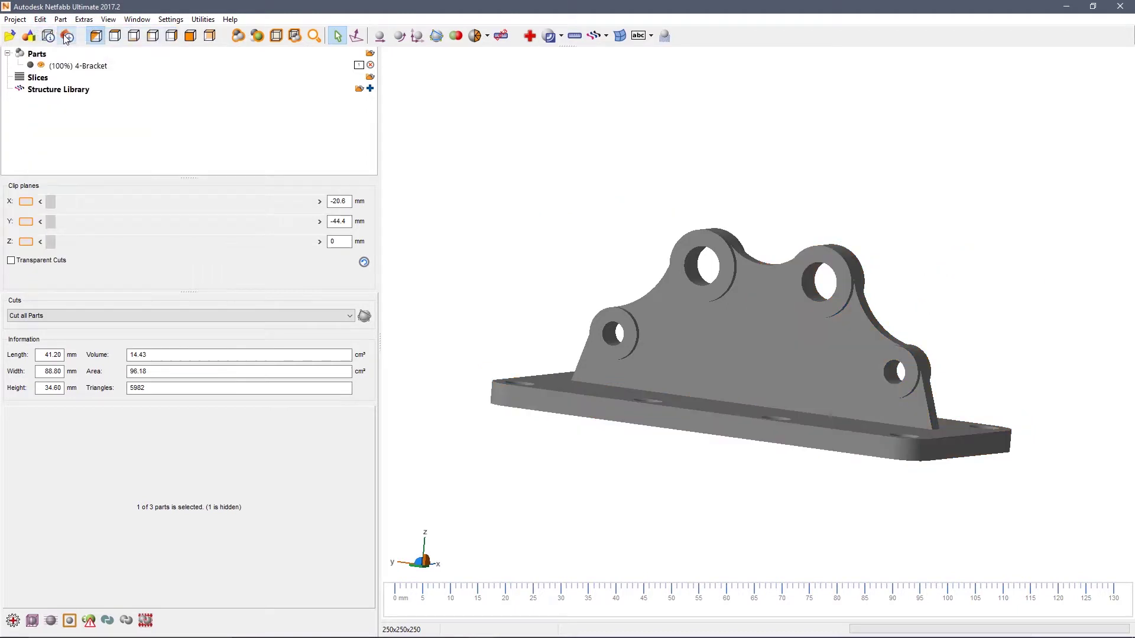
{"action": "left_click", "coordinate": [153, 36]}
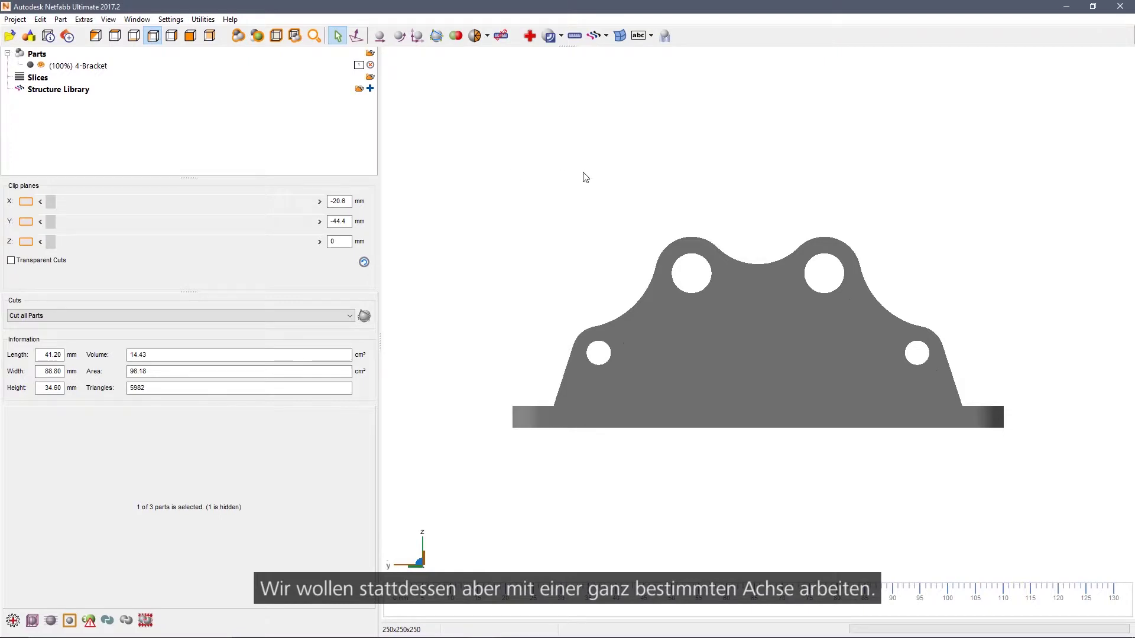
Step: Place a circular cut outline of radius 8.82 mm at the bracket's centre
{"action": "left_click", "coordinate": [436, 37]}
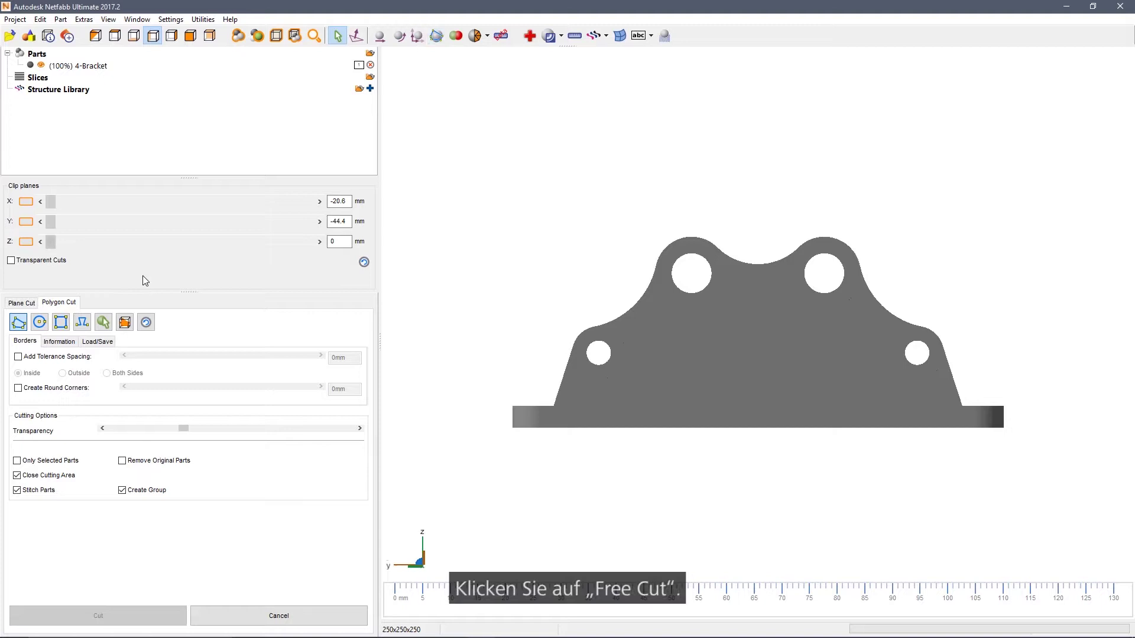
{"action": "left_click", "coordinate": [40, 322]}
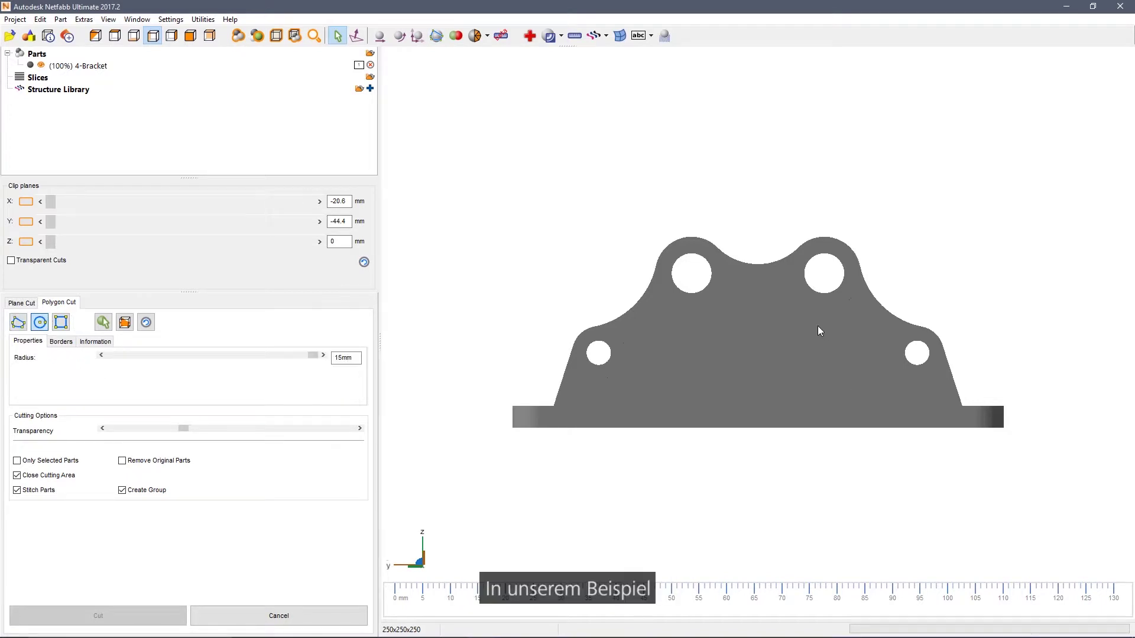
{"action": "left_click", "coordinate": [746, 322]}
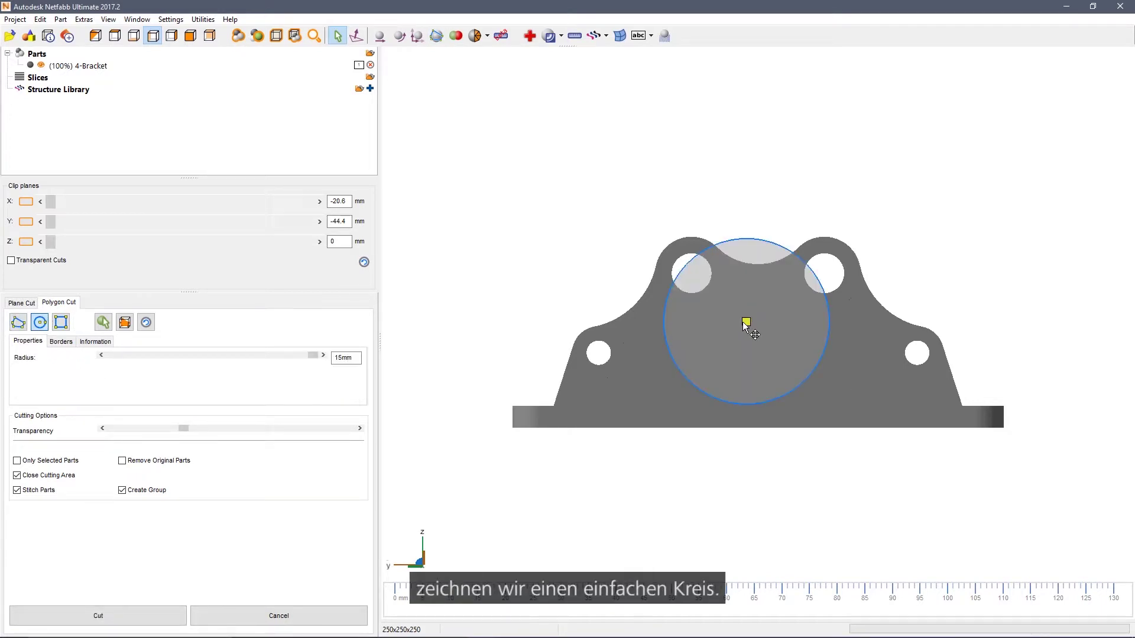
{"action": "left_click_drag", "start_coordinate": [742, 322], "coordinate": [757, 343]}
{"action": "left_click_drag", "start_coordinate": [762, 263], "coordinate": [762, 299]}
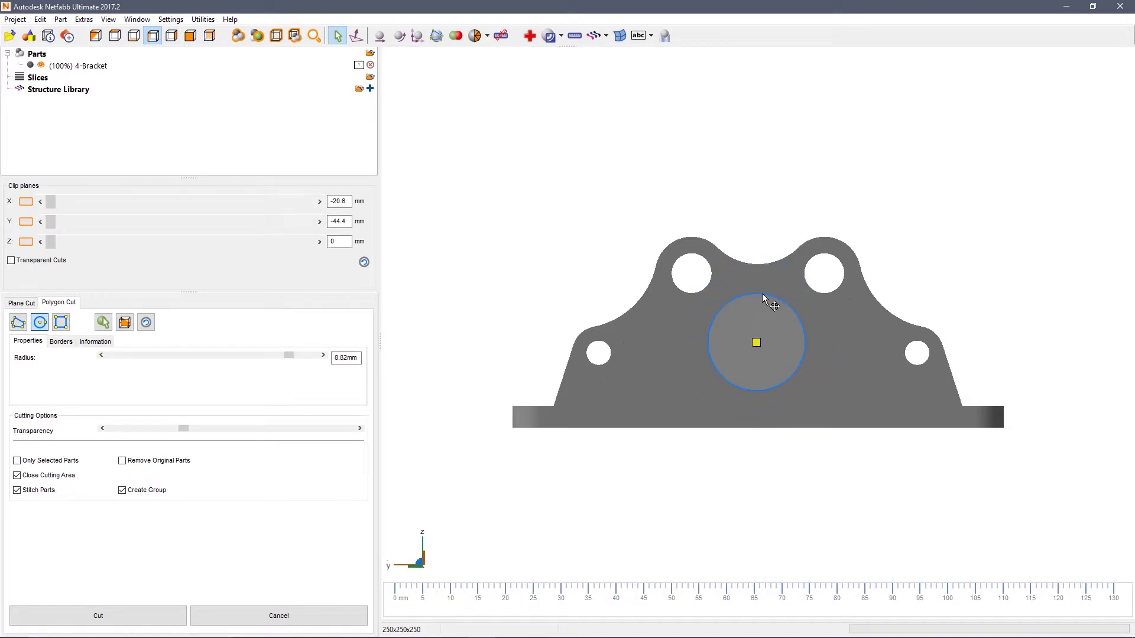
Step: Cut the disc out and inspect the outer bracket and the circular piece
{"action": "left_click", "coordinate": [159, 616]}
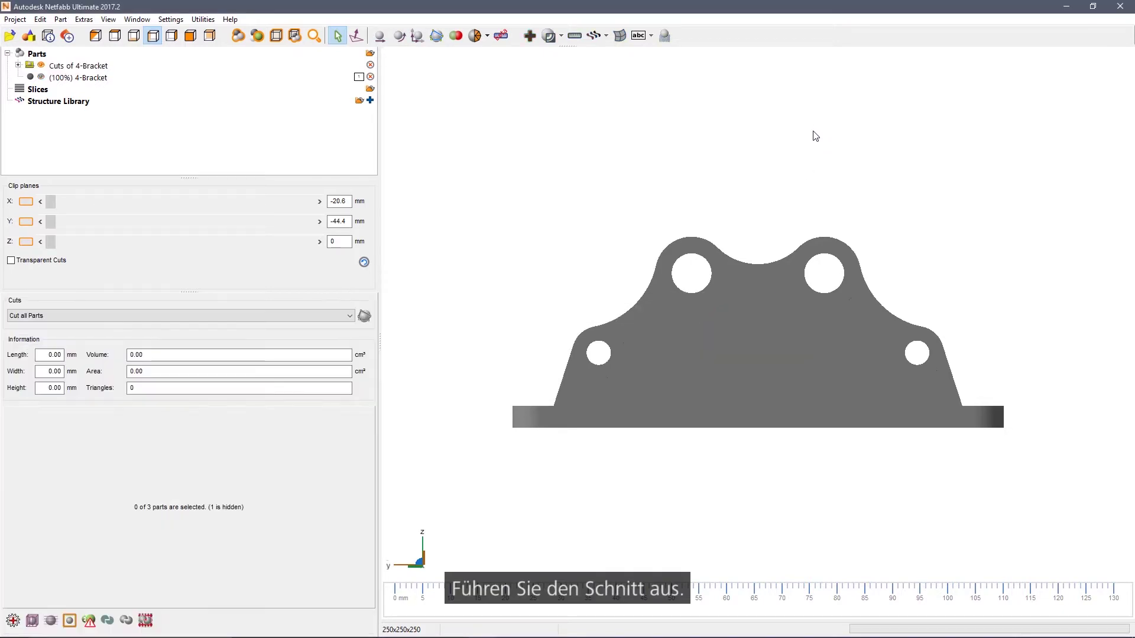
{"action": "left_click", "coordinate": [680, 321]}
{"action": "left_click", "coordinate": [749, 314]}
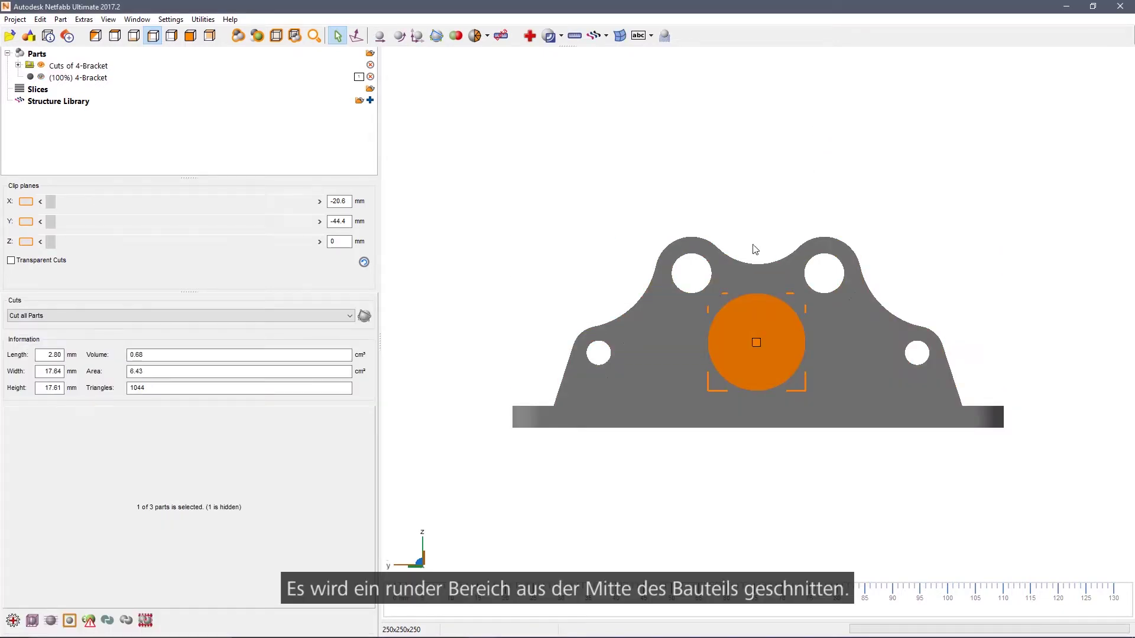
{"action": "left_click", "coordinate": [660, 357]}
{"action": "left_click", "coordinate": [774, 321]}
Step: Deselect all, undo the circular cut, and start a new free cut
{"action": "left_click", "coordinate": [596, 170]}
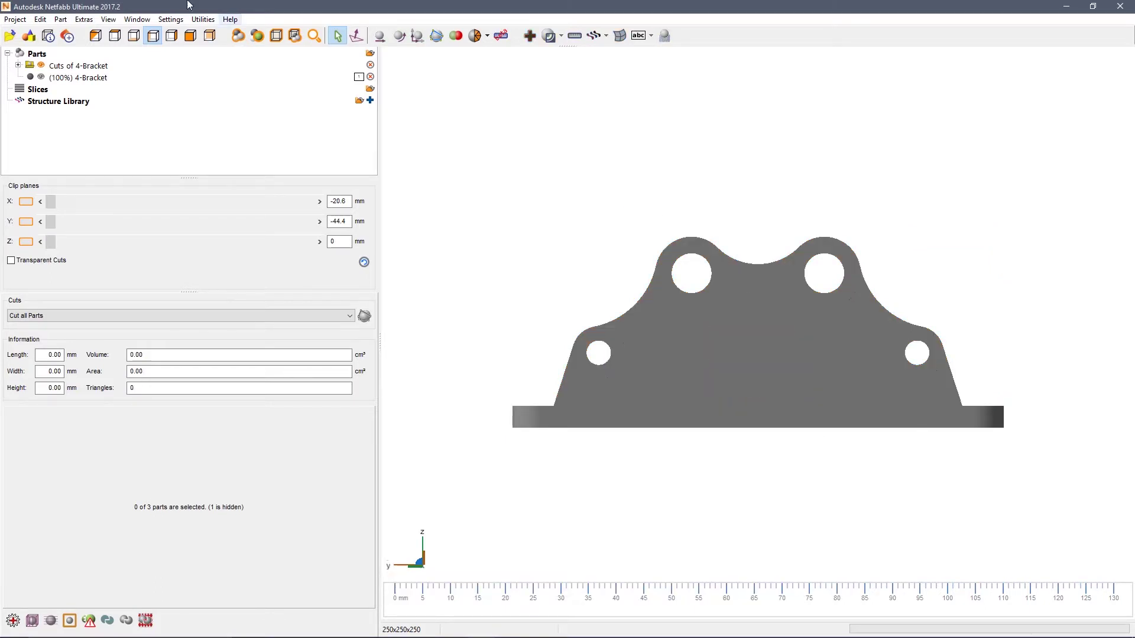
{"action": "left_click", "coordinate": [43, 22]}
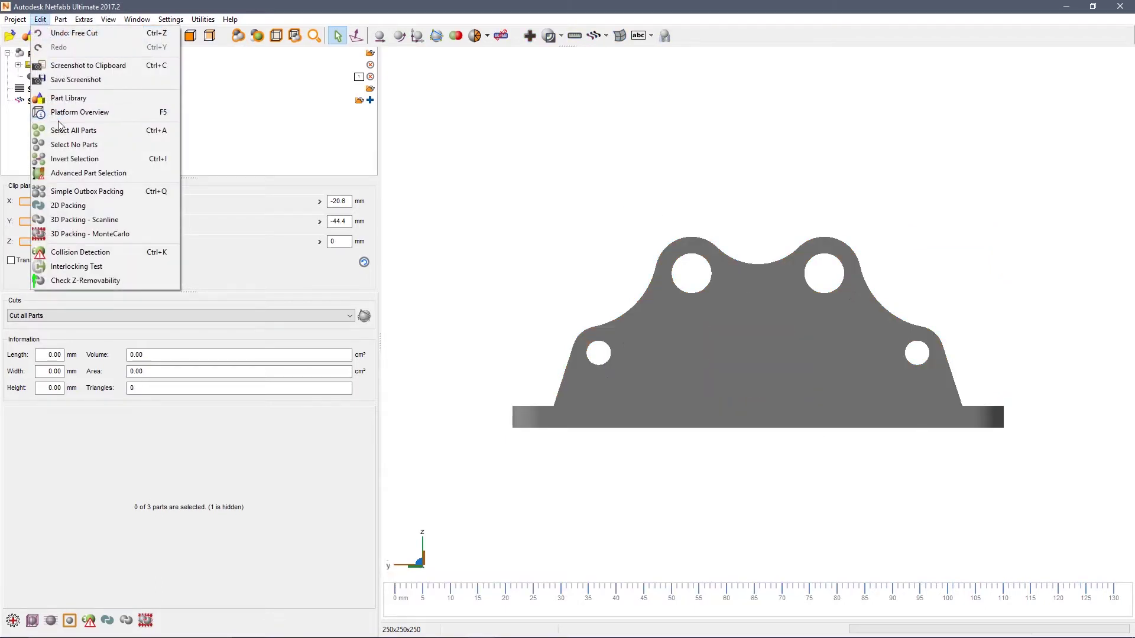
{"action": "left_click", "coordinate": [67, 39]}
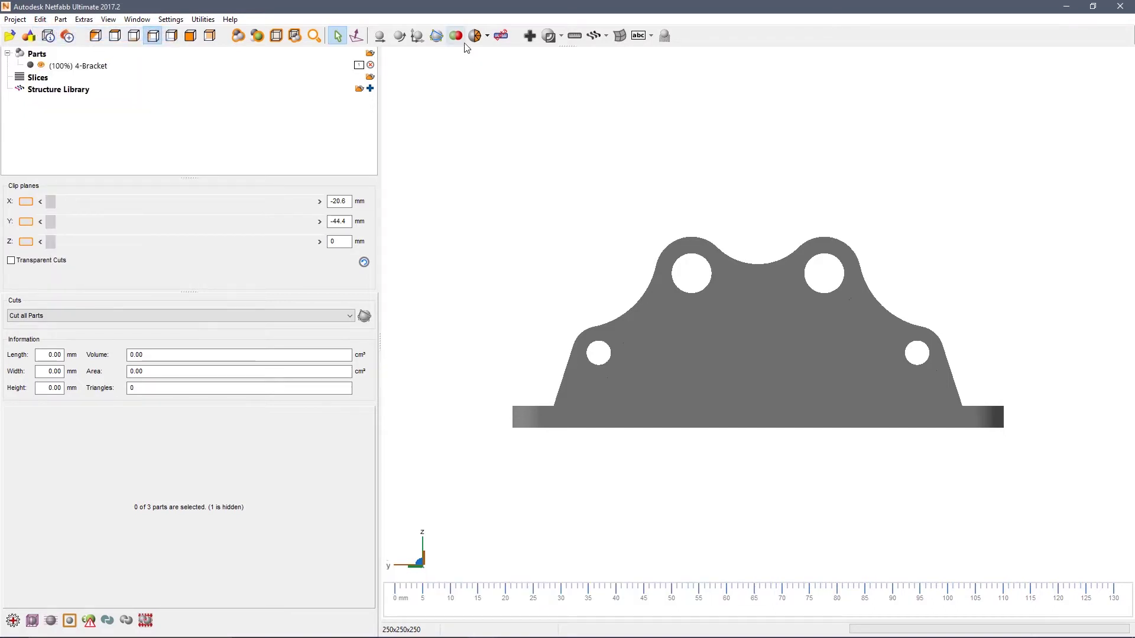
{"action": "left_click", "coordinate": [436, 36]}
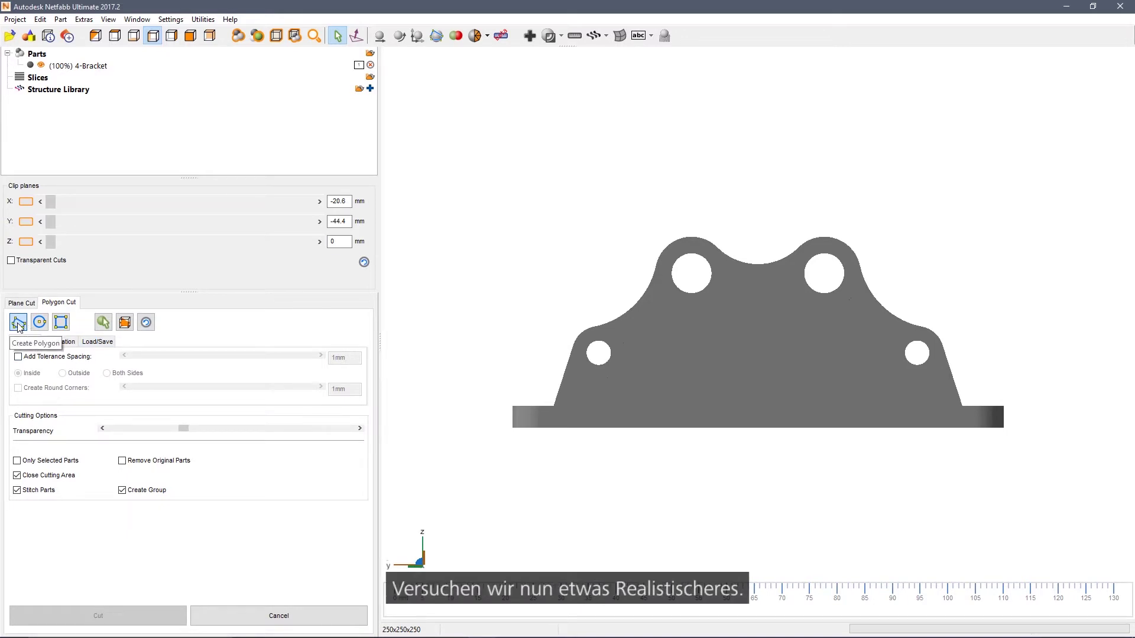
Step: Draw a four-point cut rectangle around the base plate and bring up its edge pin settings
{"action": "left_click", "coordinate": [18, 325]}
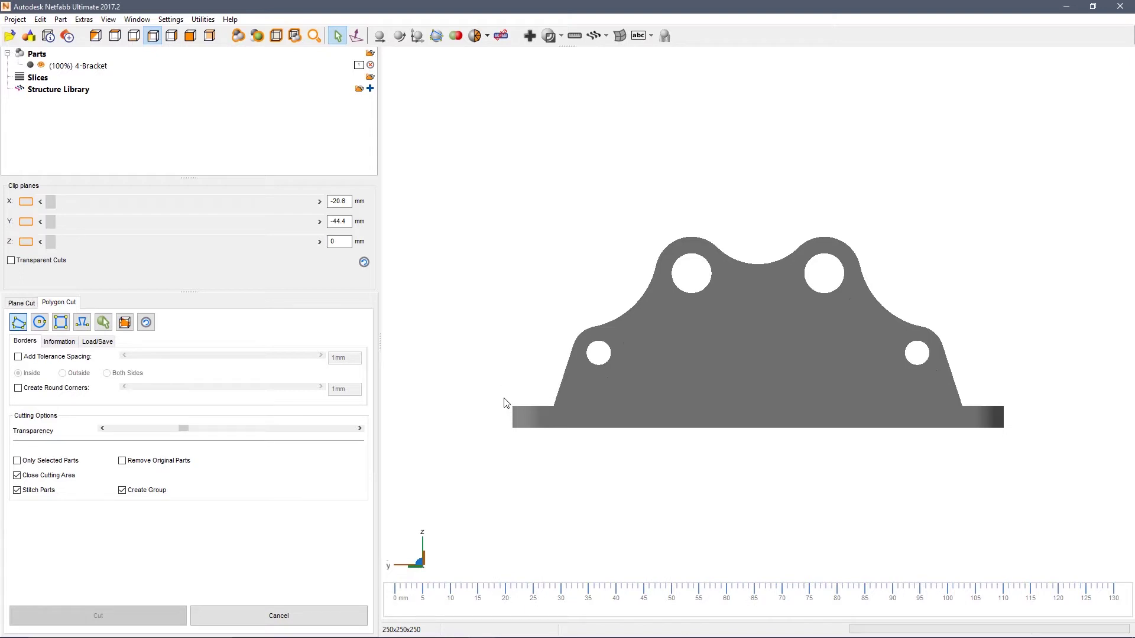
{"action": "left_click", "coordinate": [1018, 400]}
{"action": "left_click", "coordinate": [1020, 456]}
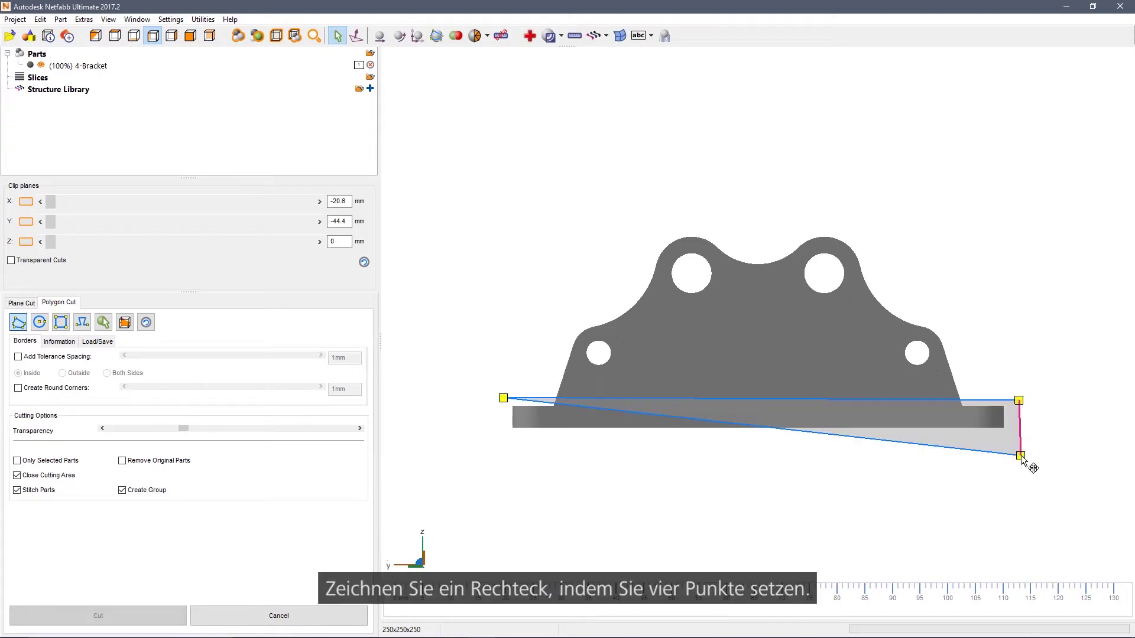
{"action": "left_click", "coordinate": [501, 444]}
{"action": "scroll", "coordinate": [776, 473], "scroll_direction": "up", "scroll_amount": 2}
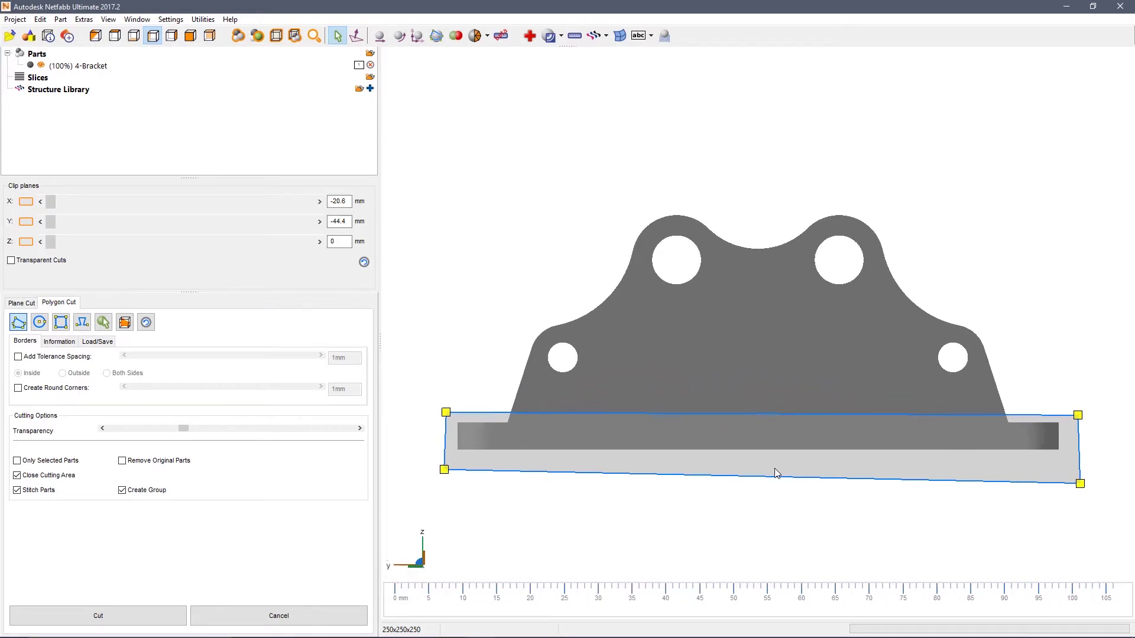
{"action": "left_click", "coordinate": [82, 322]}
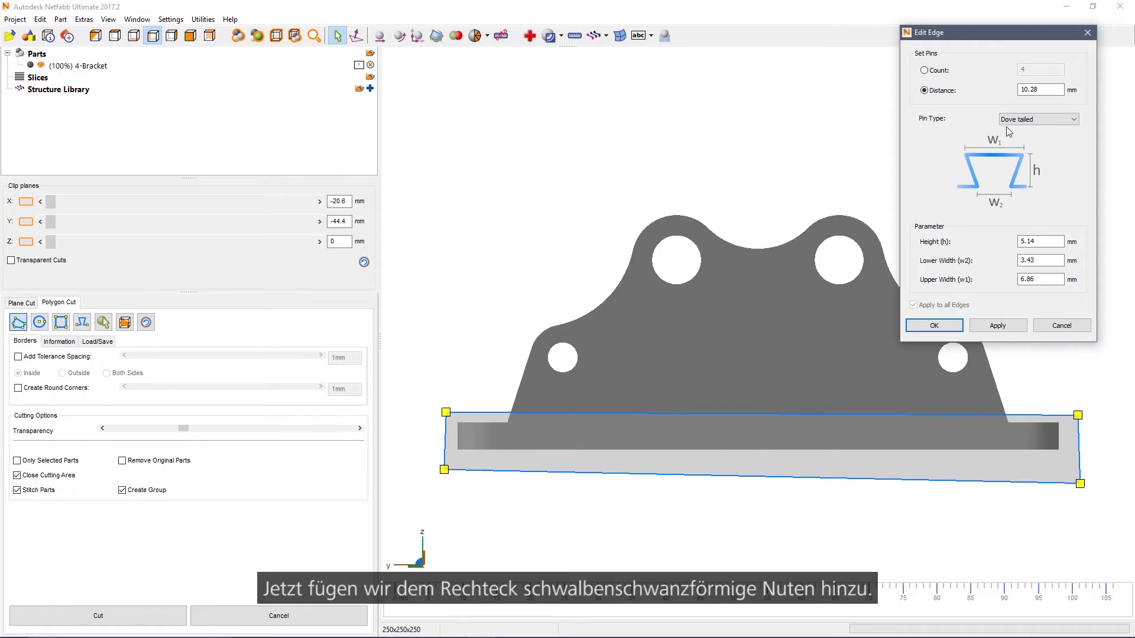
Step: Add four dovetail pins per edge: height 4 mm, lower width 3 mm, upper width 4 mm
{"action": "left_click", "coordinate": [924, 70]}
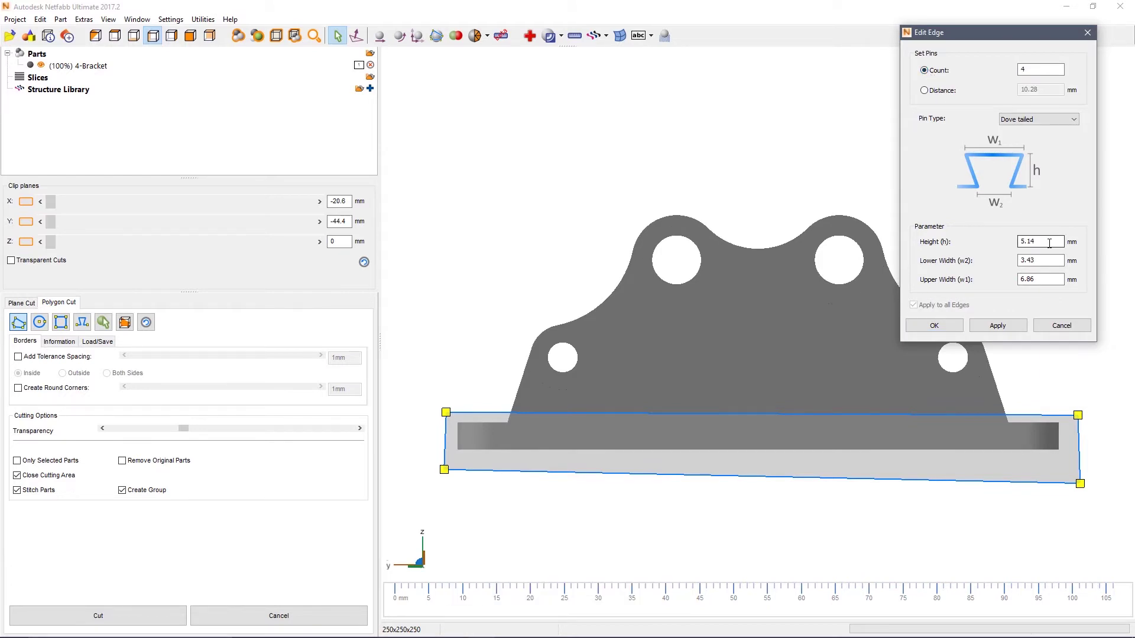
{"action": "double_click", "coordinate": [1031, 241]}
{"action": "type", "text": "4"}
{"action": "key", "text": "Tab"}
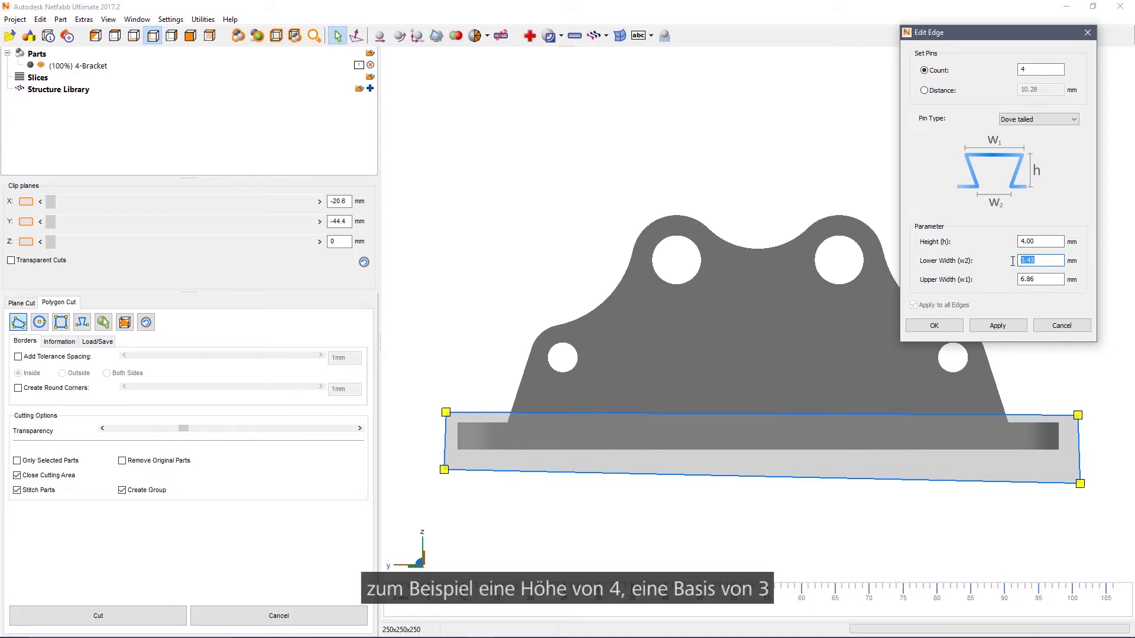
{"action": "type", "text": "3"}
{"action": "key", "text": "Tab"}
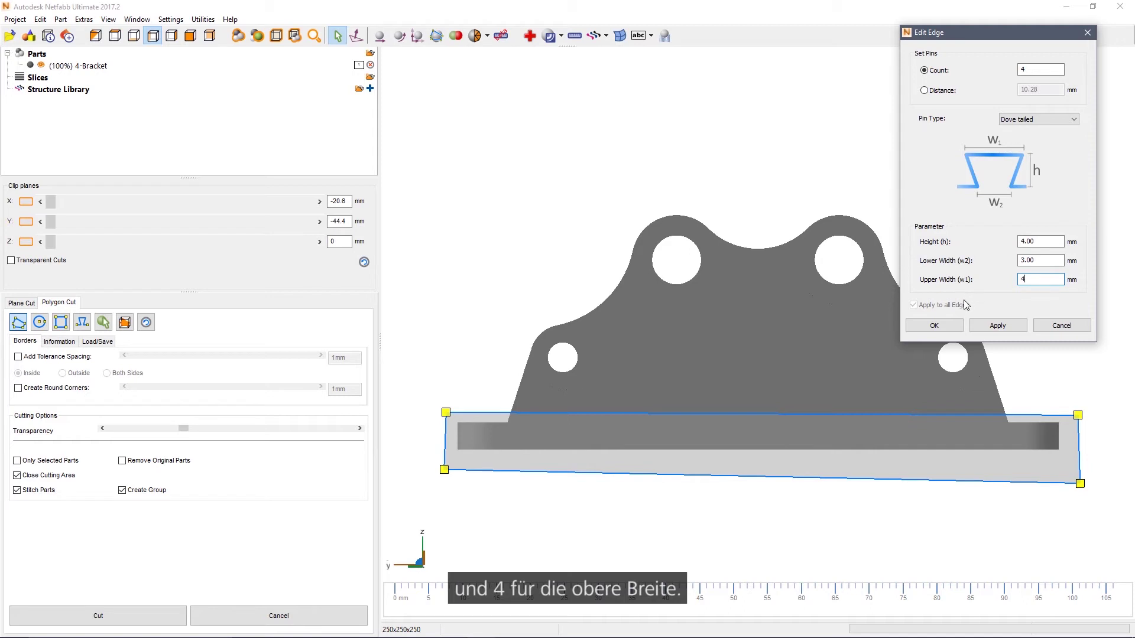
{"action": "left_click", "coordinate": [940, 327]}
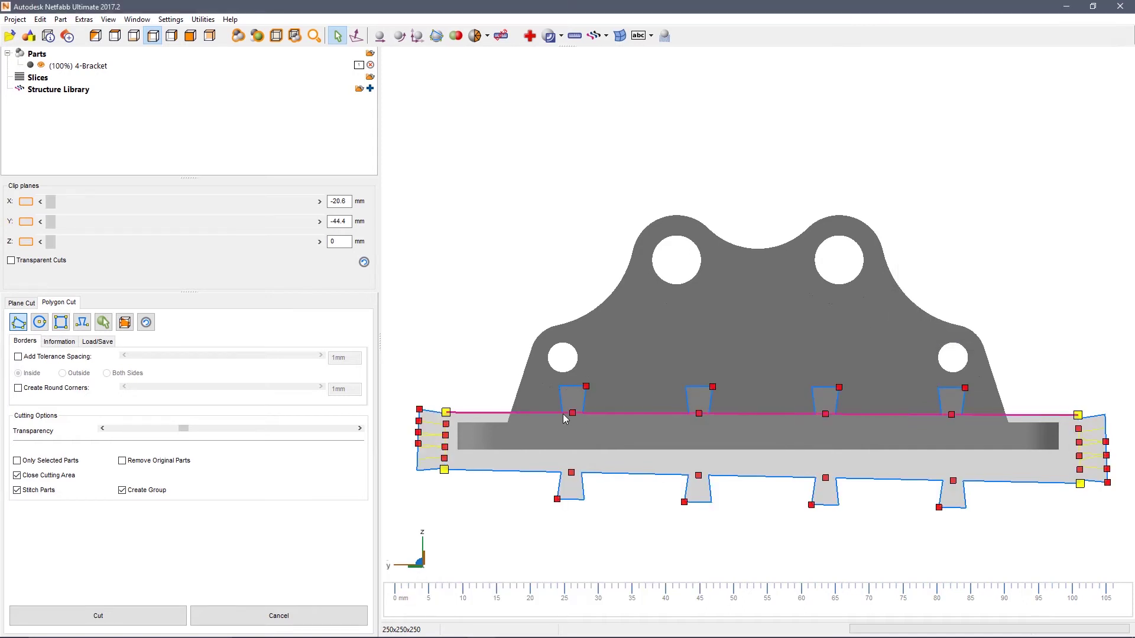
Step: Lengthen all four top-edge dovetail pins, then shift the first two right and the last two left
{"action": "left_click_drag", "start_coordinate": [586, 387], "coordinate": [588, 387]}
{"action": "left_click_drag", "start_coordinate": [572, 415], "coordinate": [597, 416]}
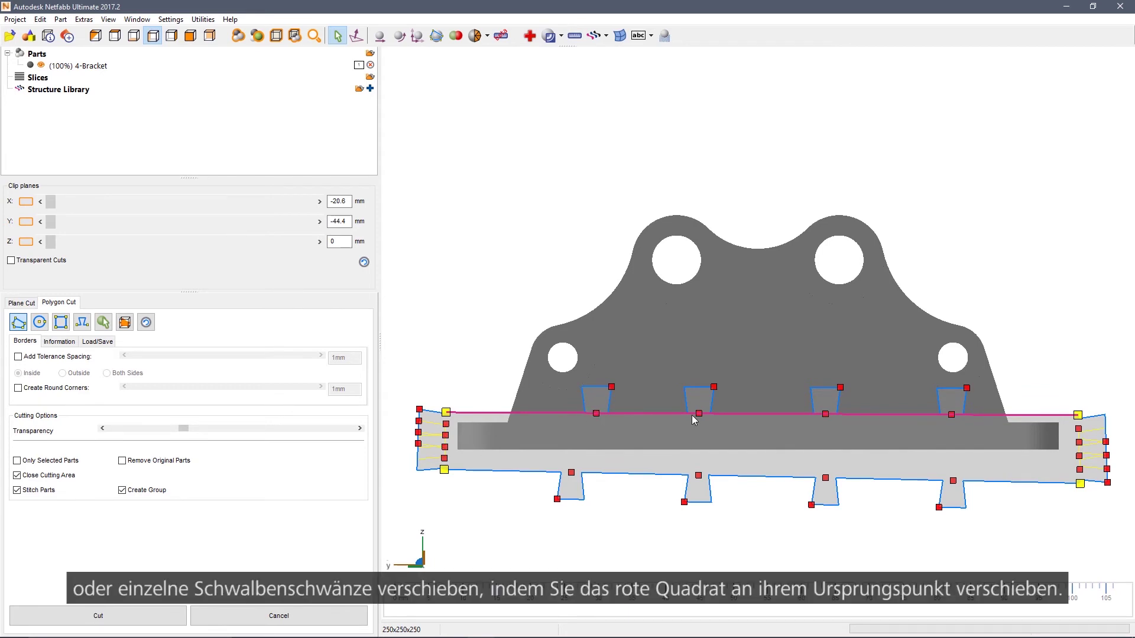
{"action": "left_click_drag", "start_coordinate": [709, 413], "coordinate": [713, 414]}
{"action": "left_click_drag", "start_coordinate": [818, 413], "coordinate": [816, 414]}
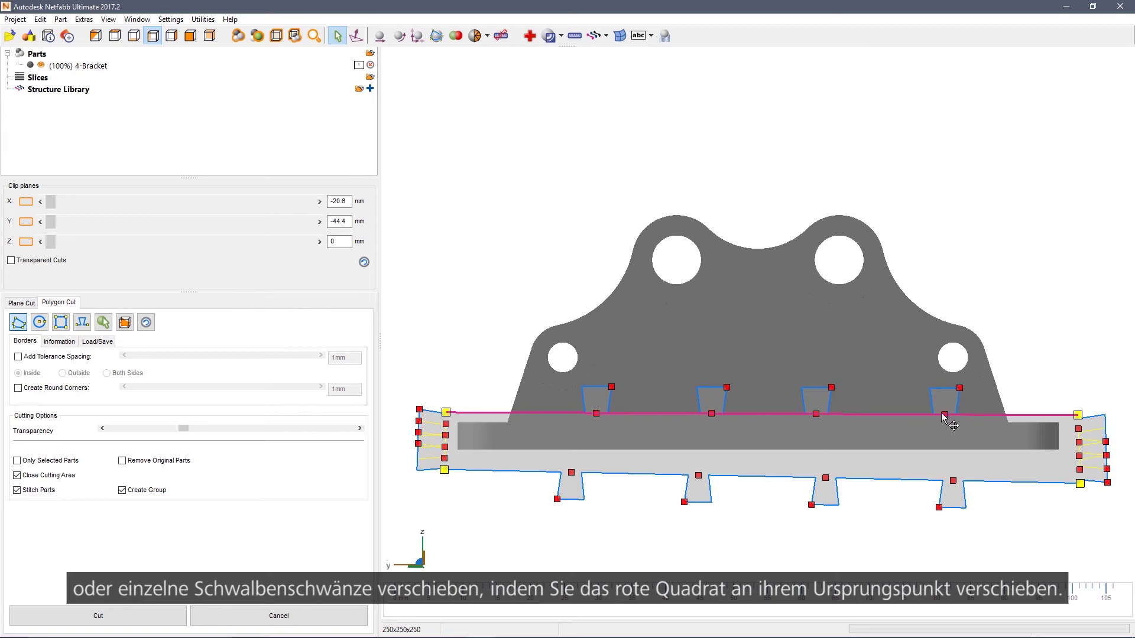
{"action": "left_click_drag", "start_coordinate": [953, 414], "coordinate": [926, 416]}
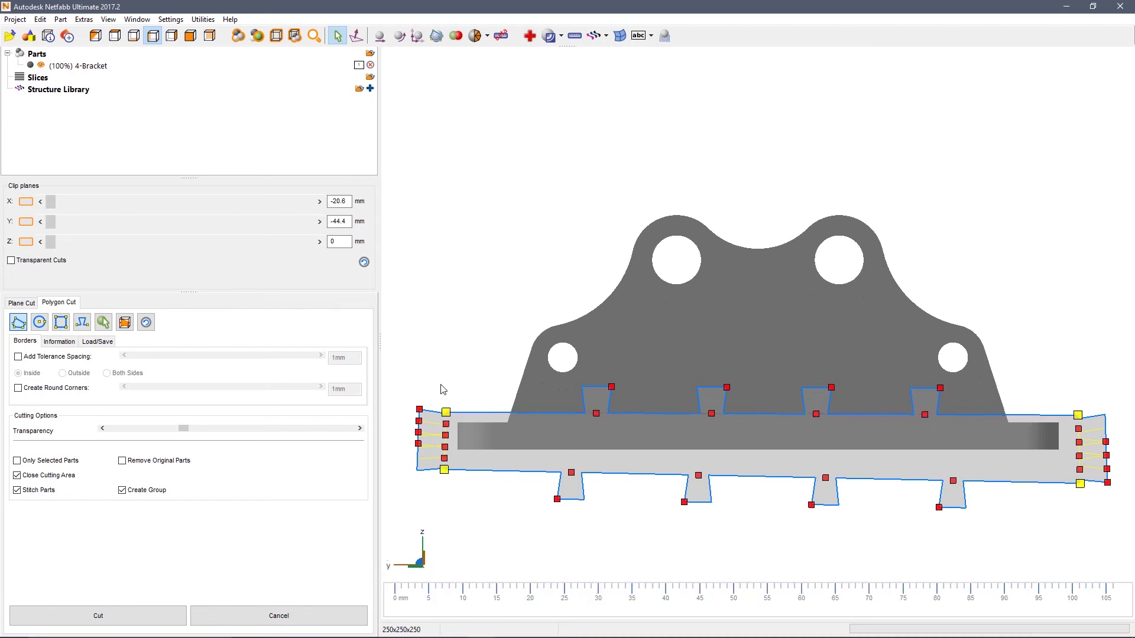
Step: Apply the dovetailed polygon cut and inspect the resulting upright piece and base plate
{"action": "left_click", "coordinate": [165, 619]}
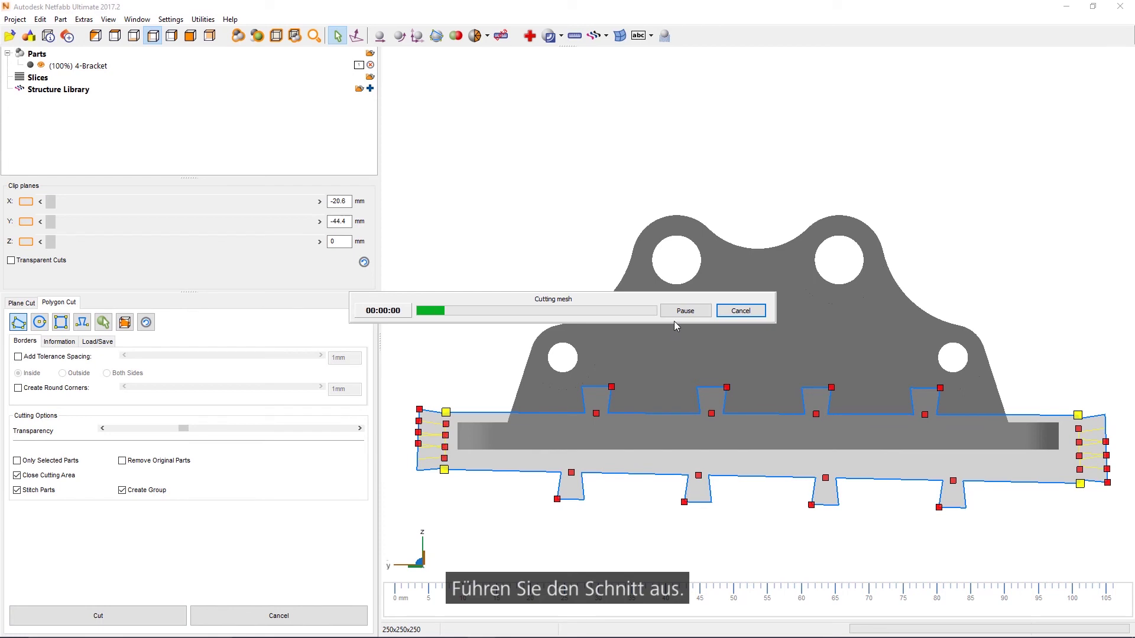
{"action": "left_click", "coordinate": [743, 310]}
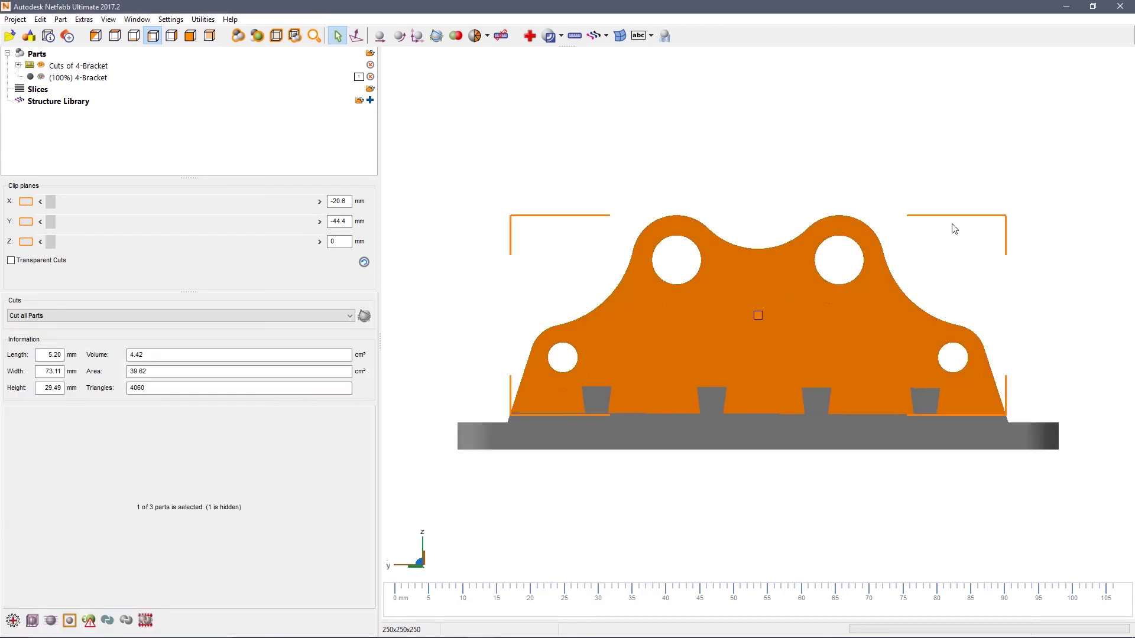
{"action": "right_click_drag", "start_coordinate": [981, 187], "coordinate": [901, 388]}
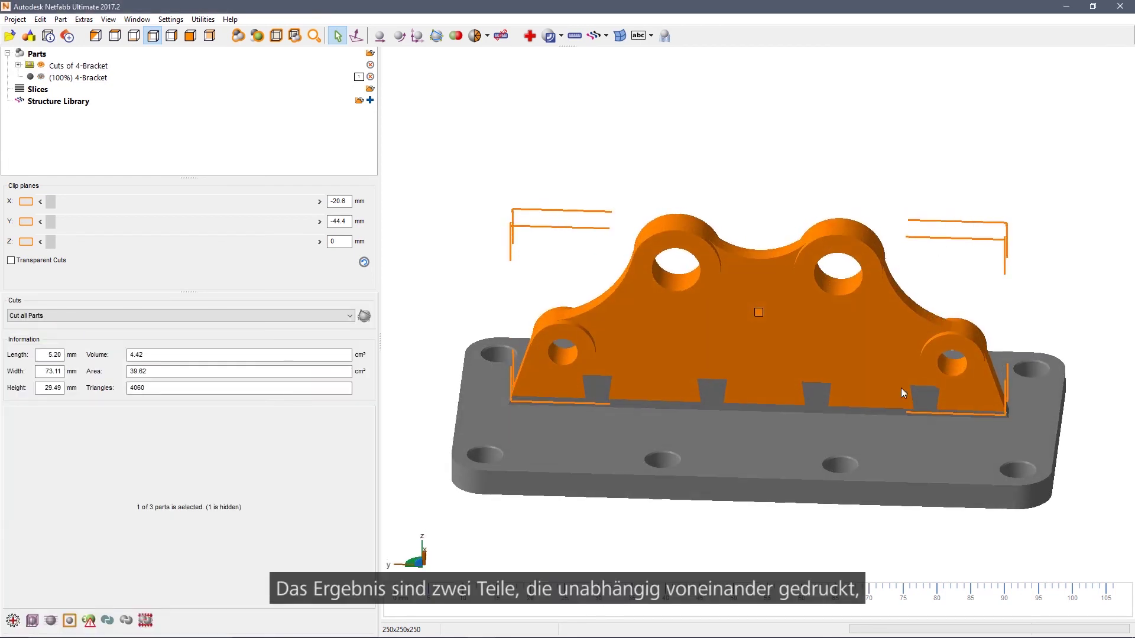
{"action": "left_click", "coordinate": [837, 442]}
{"action": "left_click", "coordinate": [869, 317]}
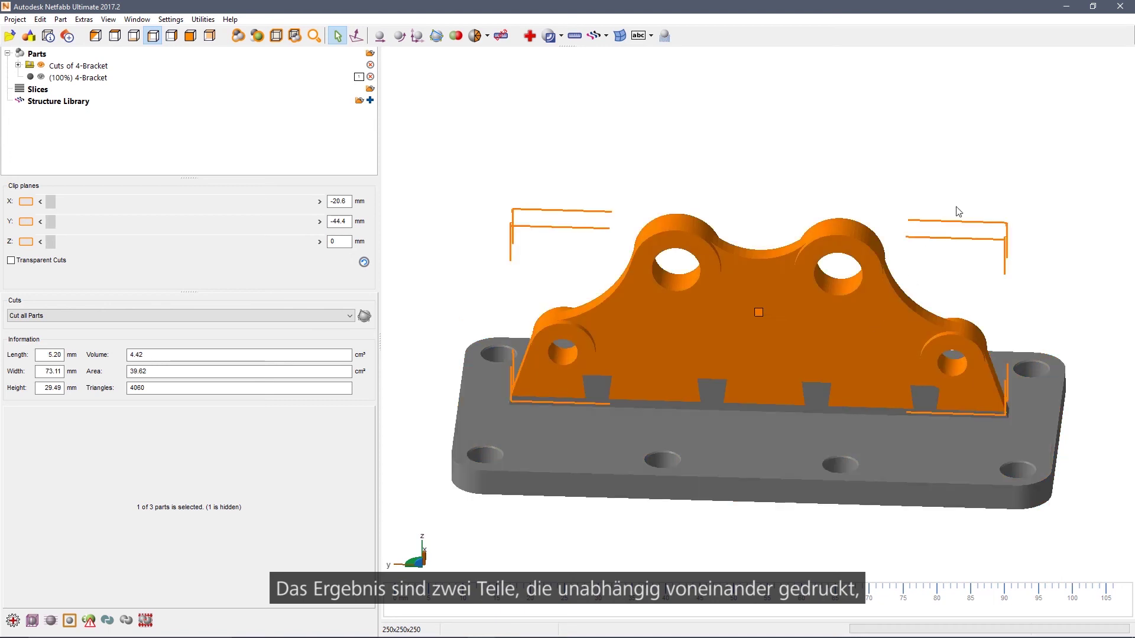